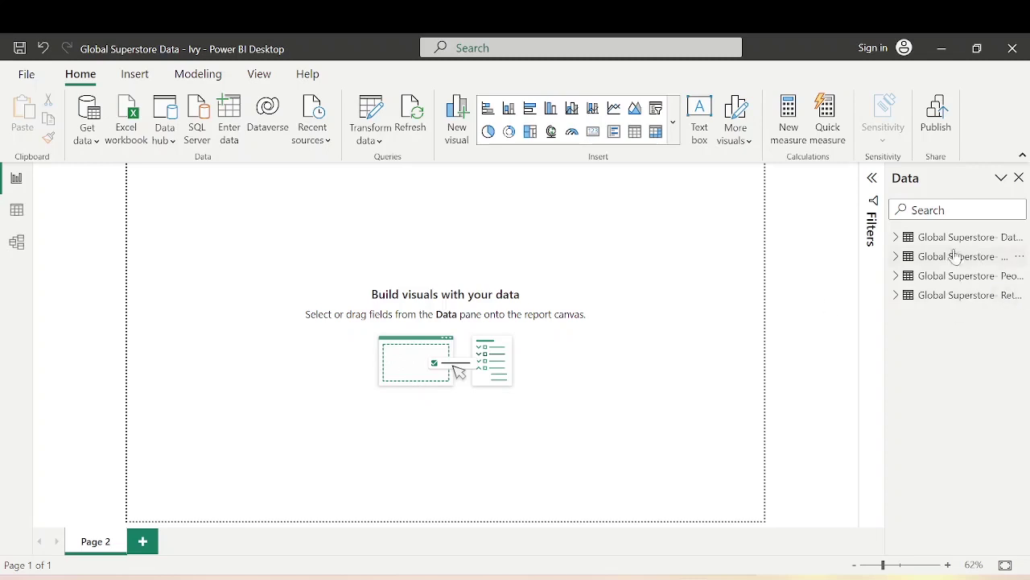
Examine the fields of the Global Superstore Orders and People tables and identify the Date Table and Returns tables in the model
left_click(895, 238)
left_click(894, 238)
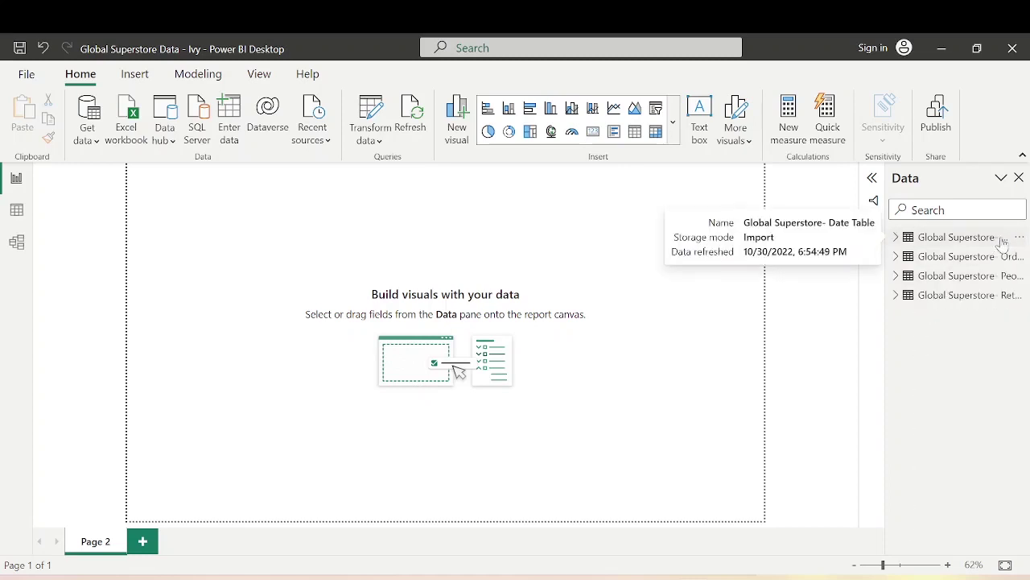
left_click(973, 258)
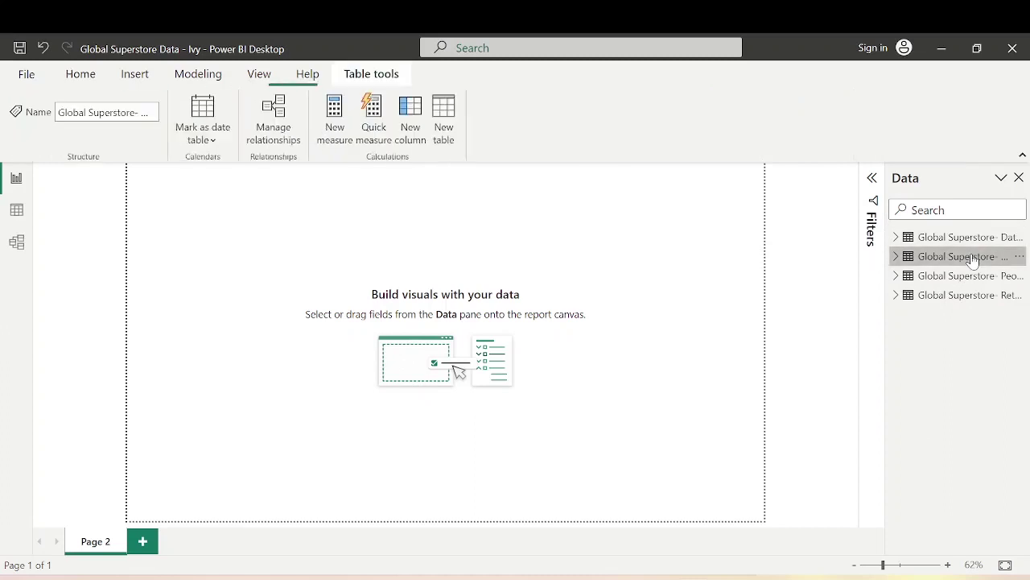
left_click(896, 256)
scroll(946, 322, "down", 5)
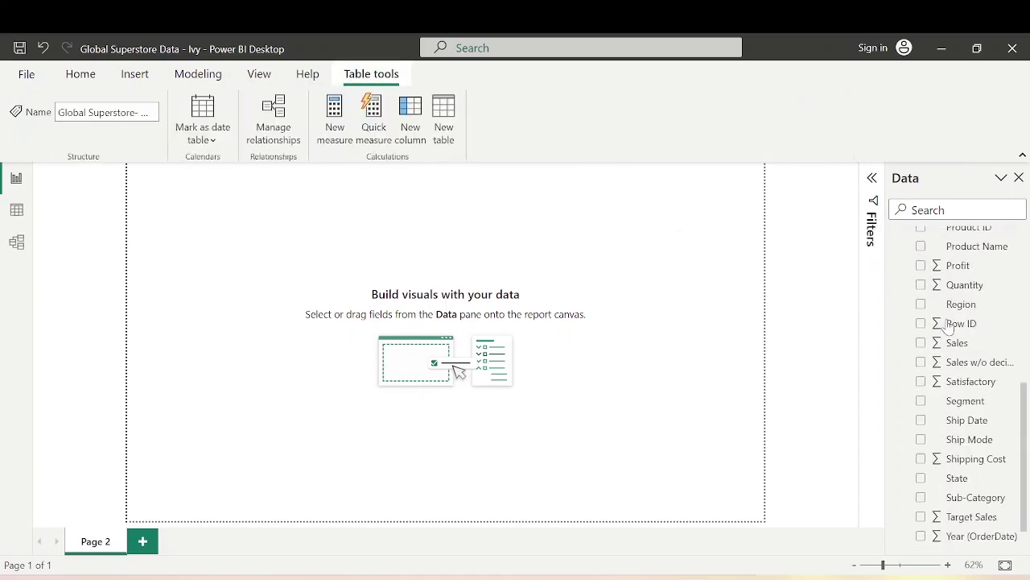
scroll(949, 326, "down", 2)
scroll(950, 324, "up", 10)
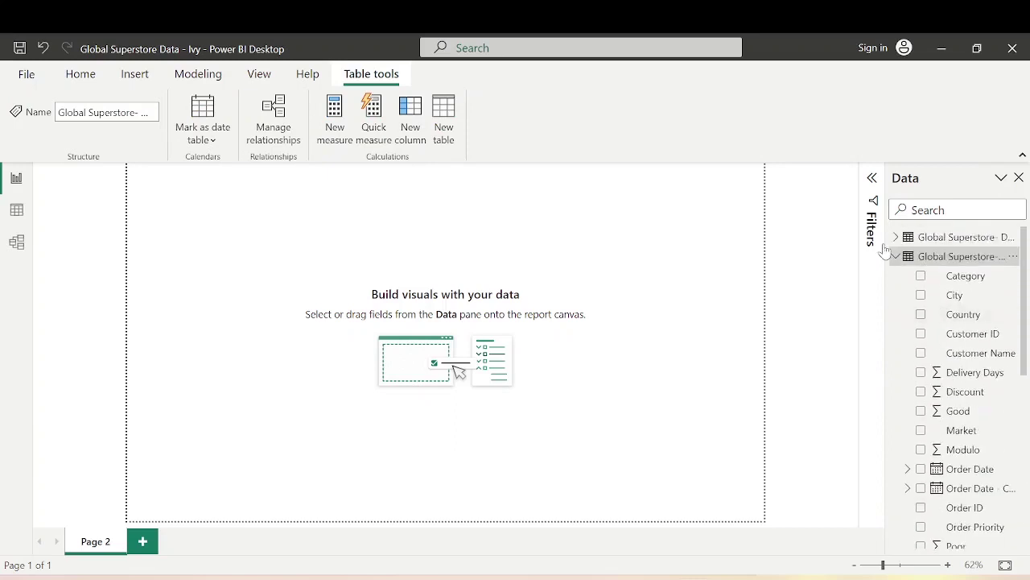
scroll(920, 338, "down", 2)
scroll(914, 265, "up", 2)
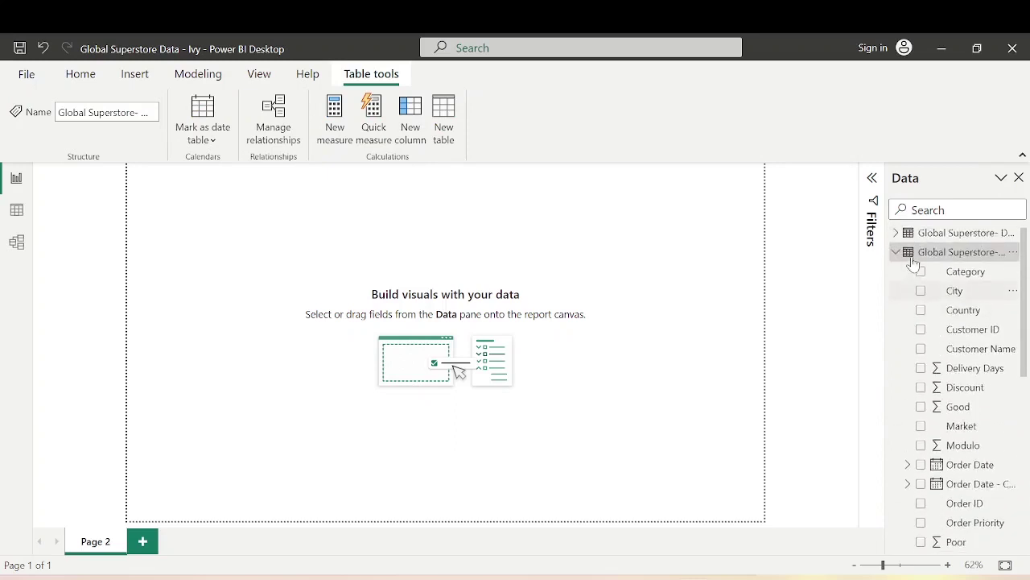
left_click(911, 254)
left_click(909, 275)
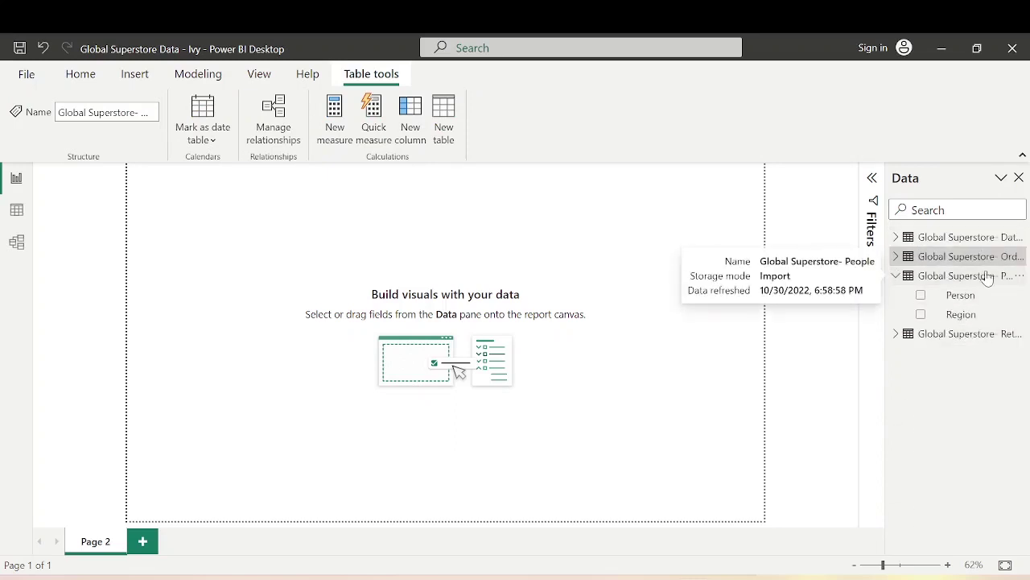
left_click(897, 275)
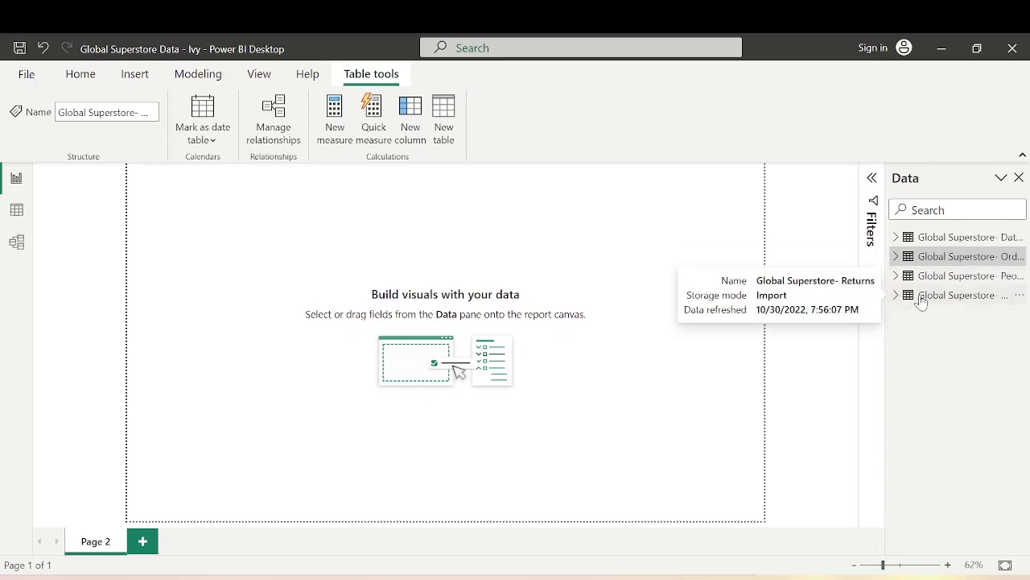
Create a measure in the Global Superstore- Orders table: Total Sales = SUM('Global Superstore- Orders'[Sales])
left_click(1019, 257)
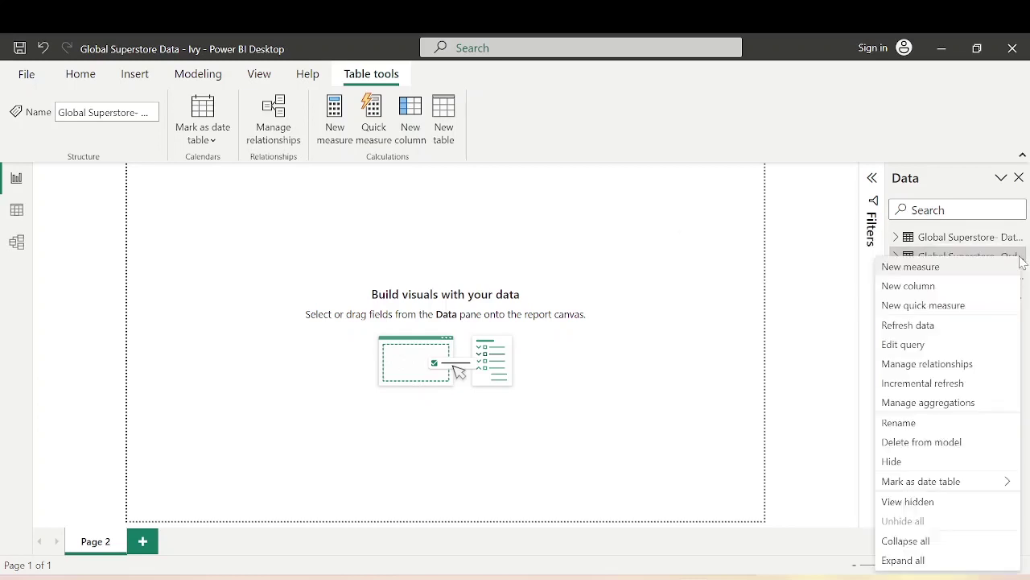
left_click(958, 272)
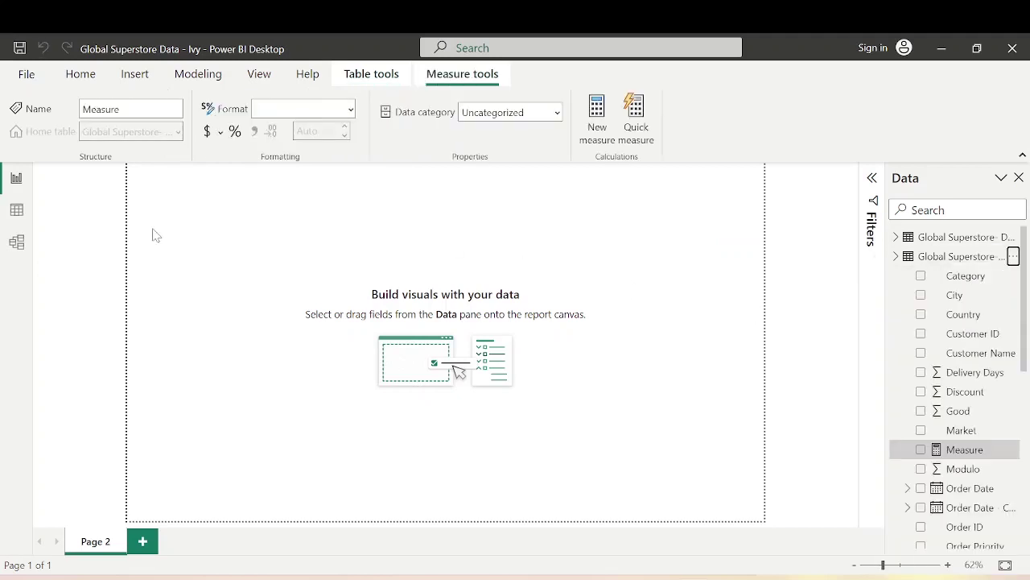
key("BackSpace")
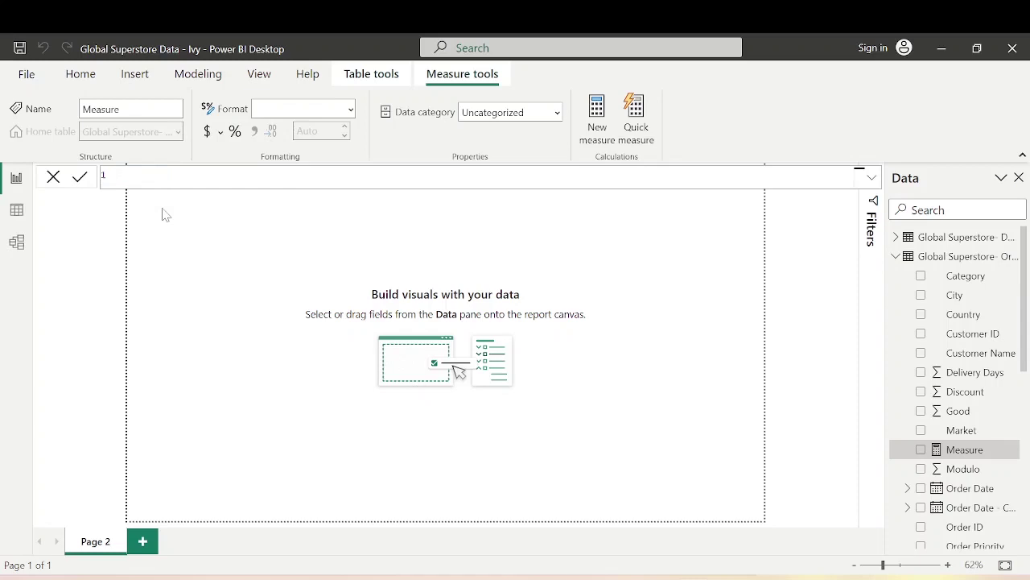
type("Total Sales")
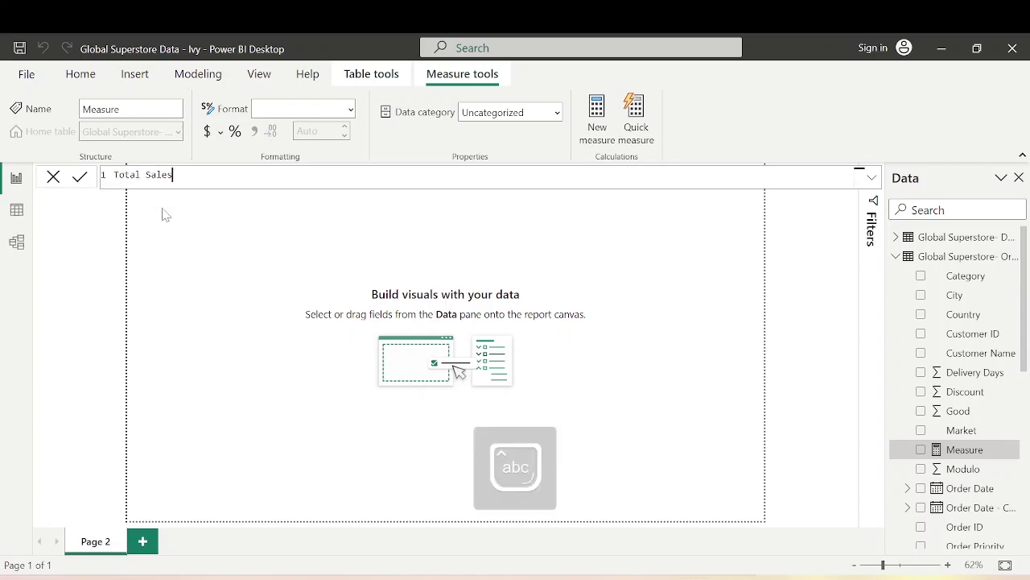
type(" = sum(")
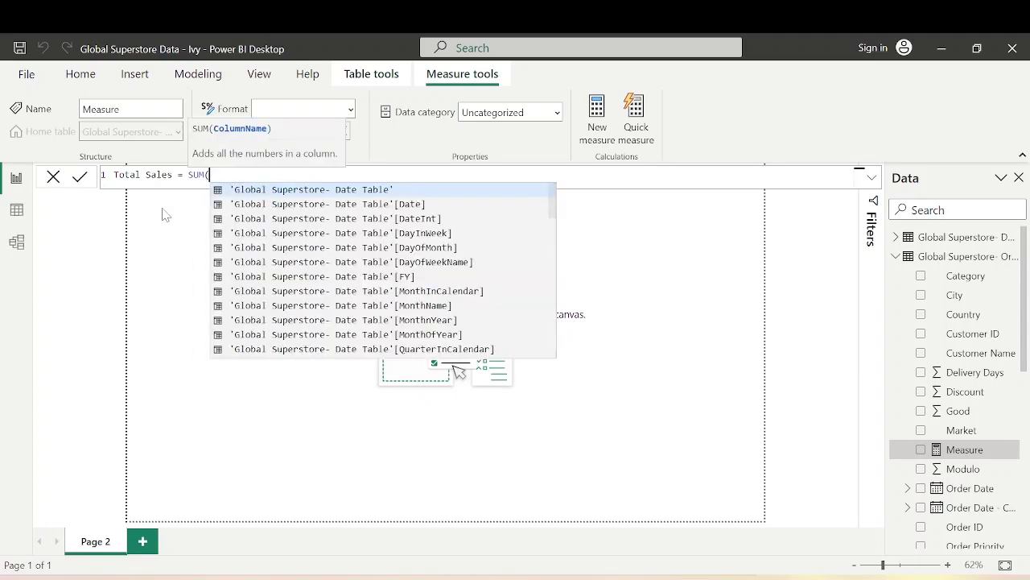
type("sales")
key("Tab")
type(")")
key("Return")
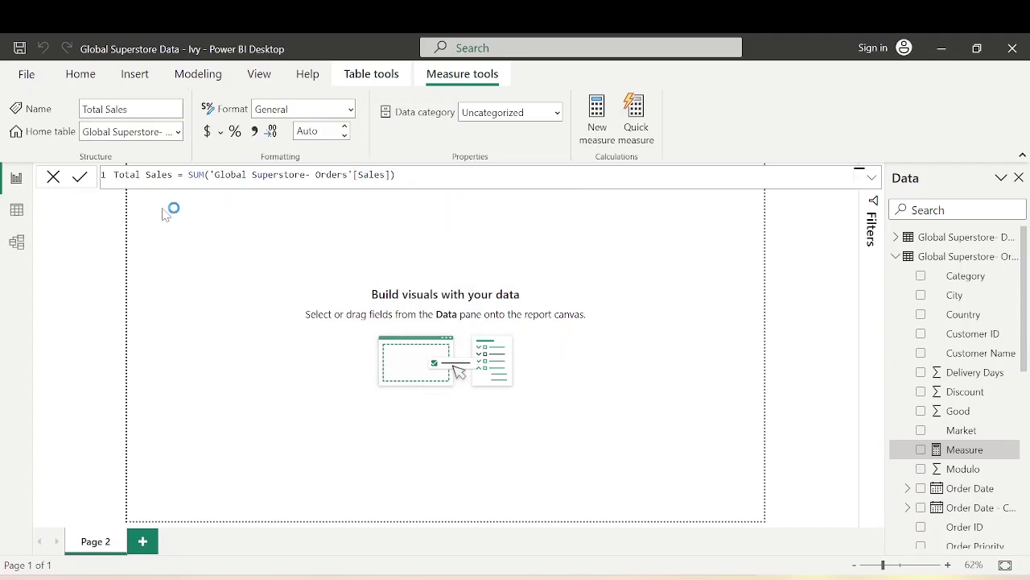
left_click(53, 177)
Insert a matrix visual on the empty report page and enlarge it to roughly half the page width
scroll(958, 427, "down", 5)
scroll(998, 467, "down", 3)
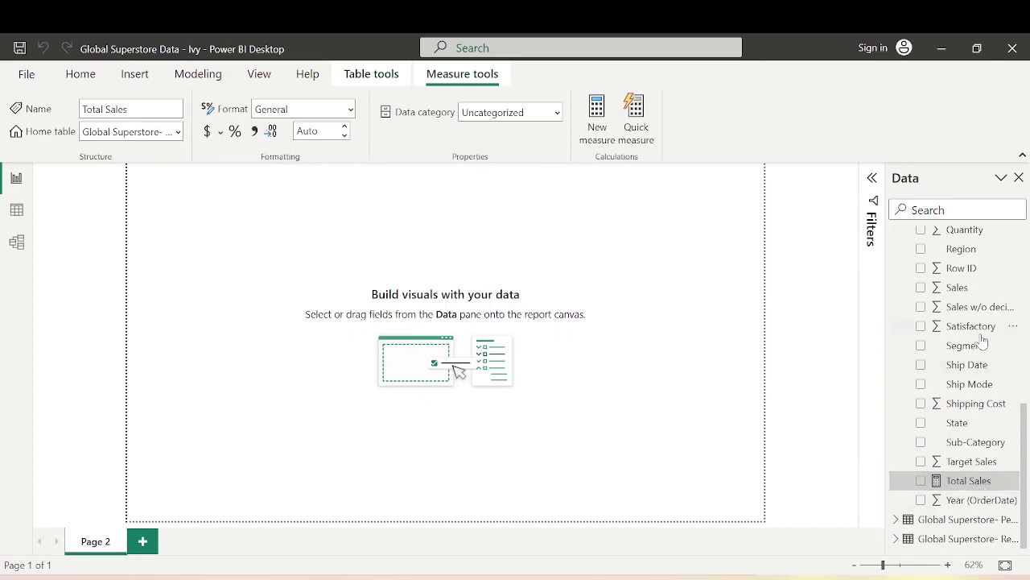
scroll(966, 339, "up", 8)
left_click(81, 73)
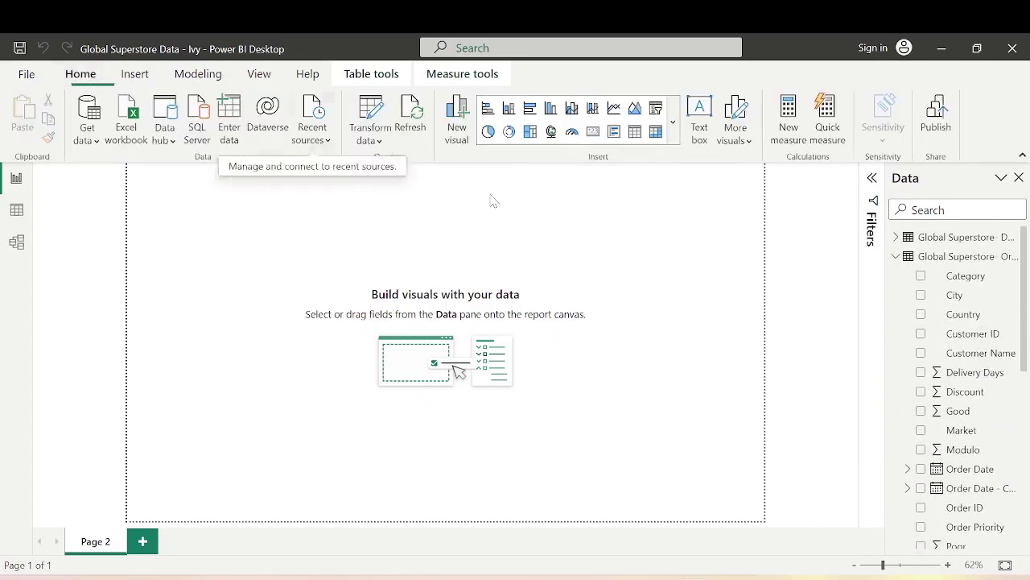
left_click(656, 131)
left_click_drag(157, 240, 211, 289)
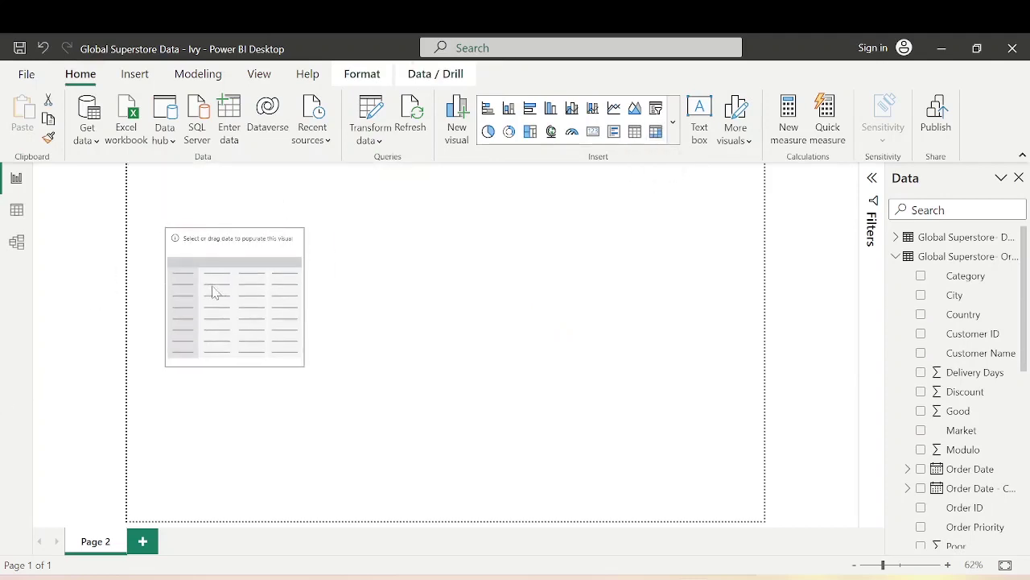
left_click_drag(304, 363, 469, 441)
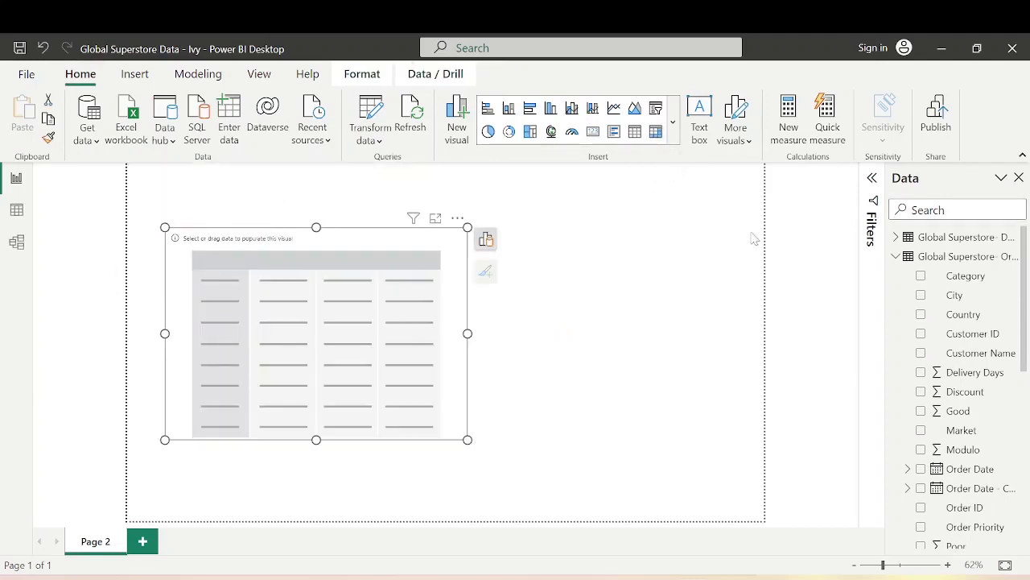
Find the Sub-Category field of the Orders table and add it to the matrix as rows
left_click(486, 239)
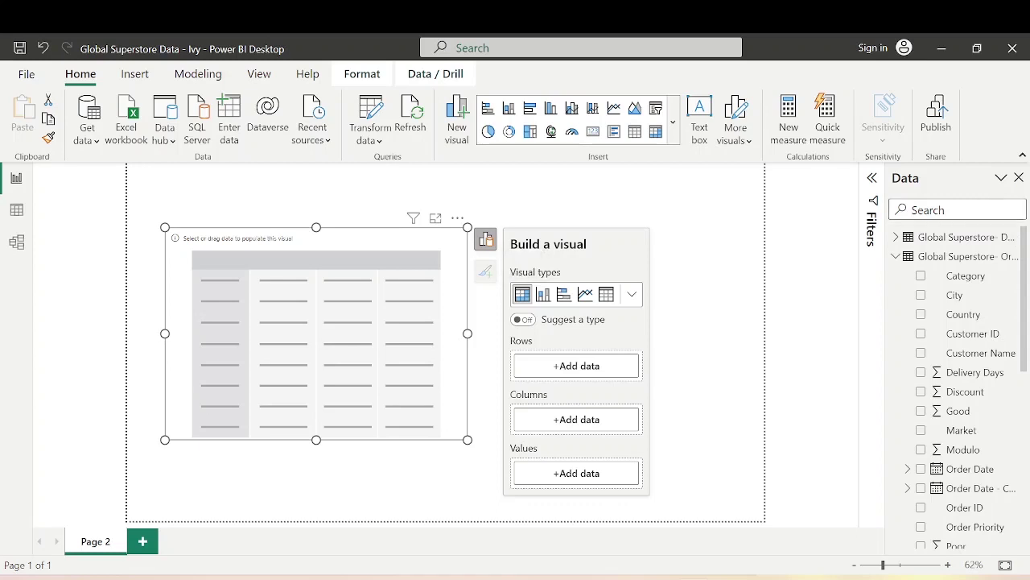
type("sub")
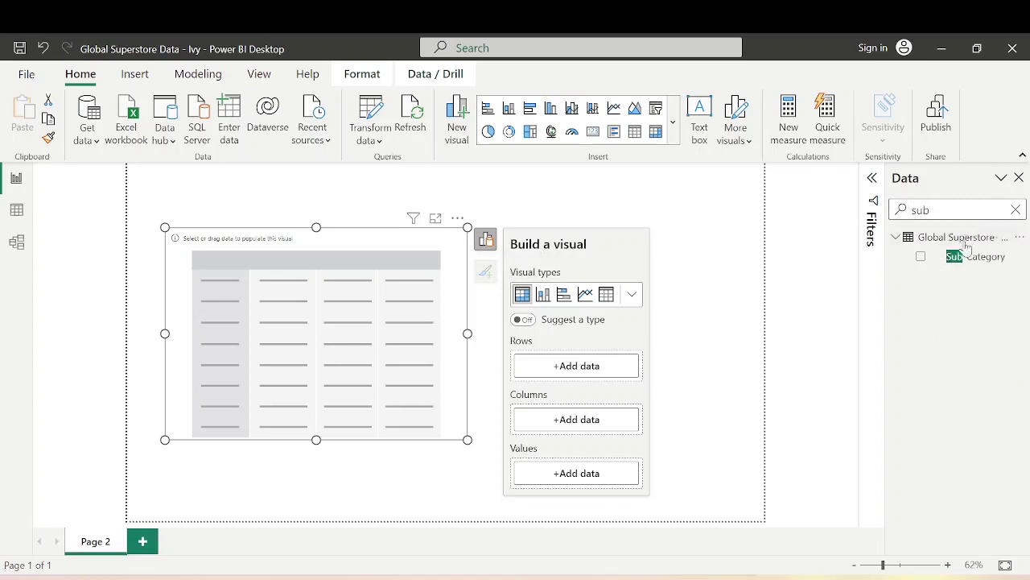
left_click_drag(970, 256, 299, 345)
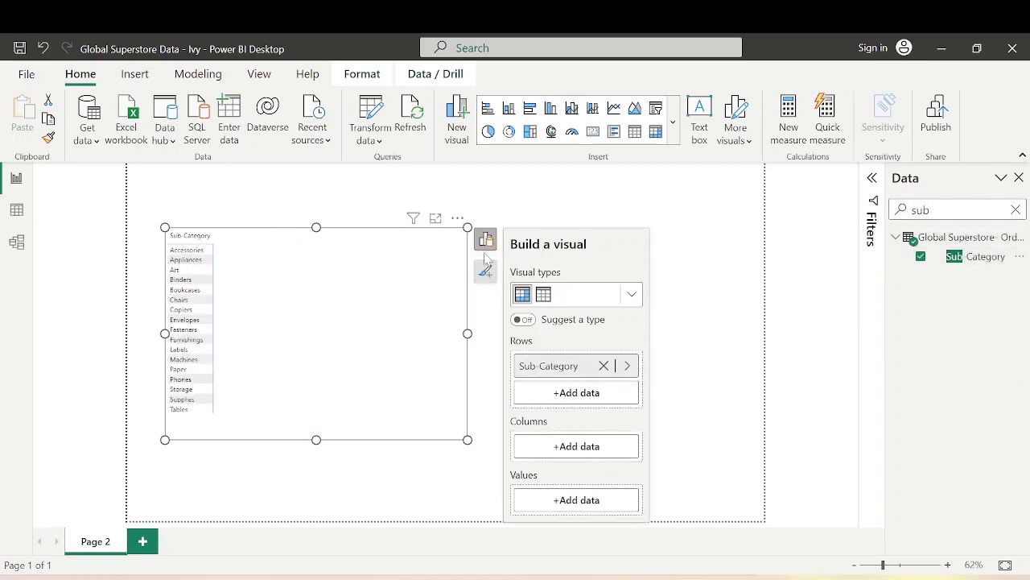
Add the Total Sales measure to the matrix as values and sort the rows by it in descending order
left_click(1015, 209)
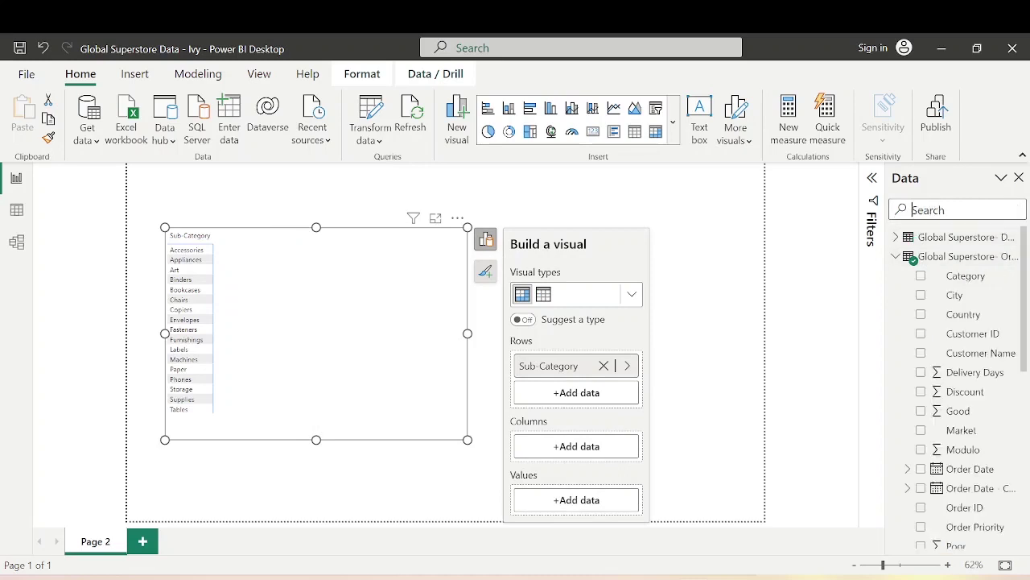
type("sales")
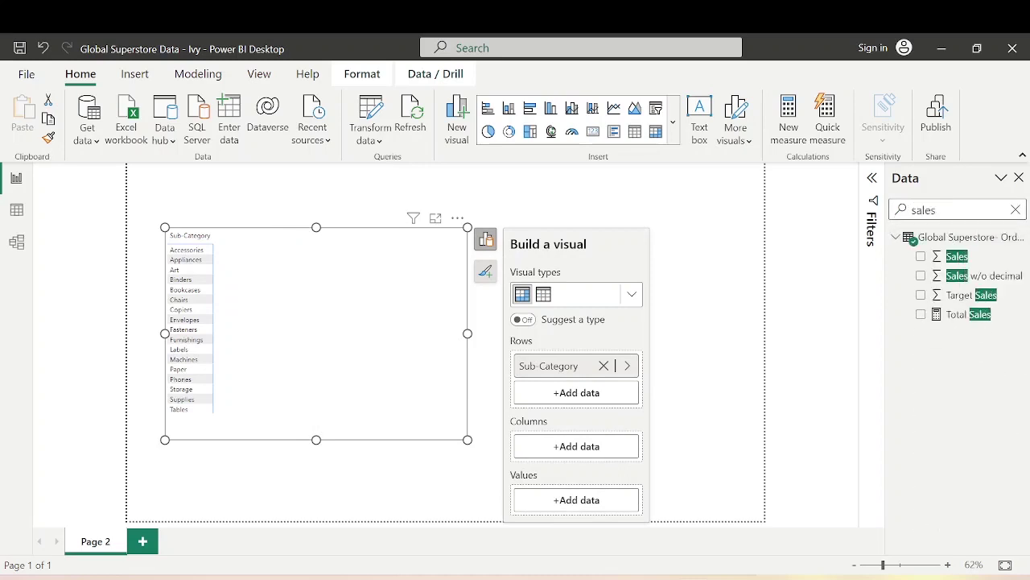
left_click_drag(977, 314, 340, 239)
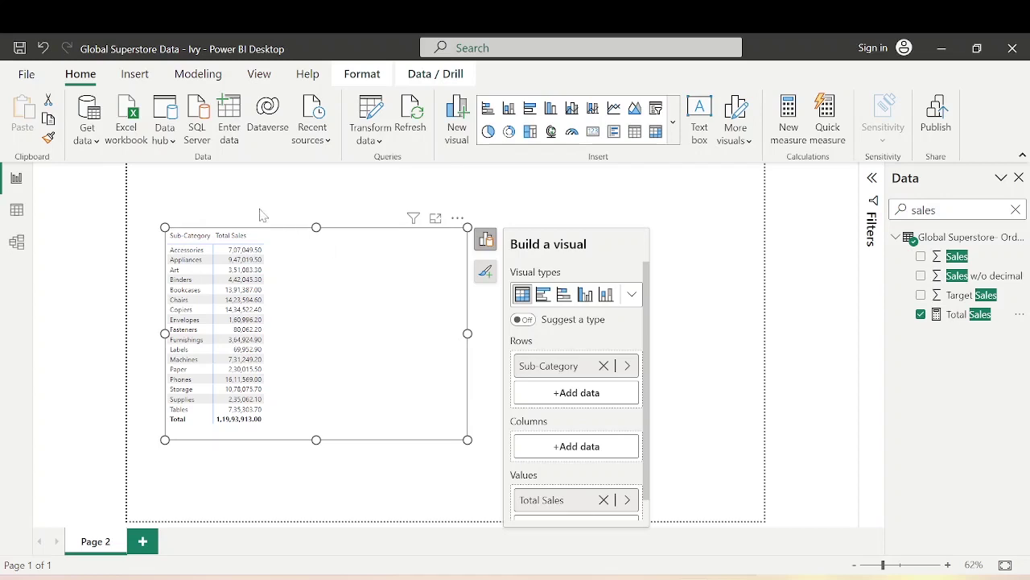
left_click(240, 235)
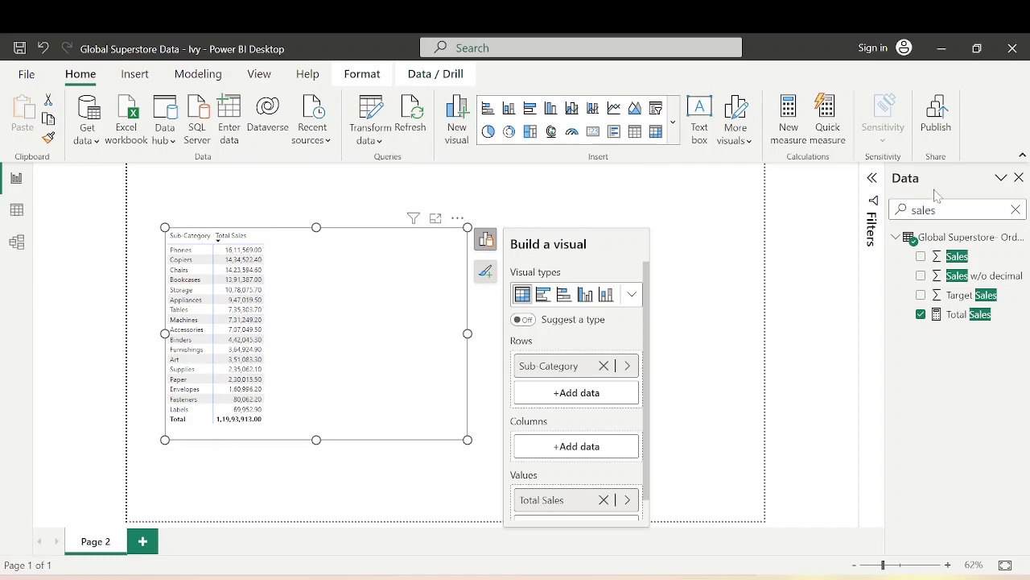
Start a new measure in the Orders table with the formula Ranking = RANKX(ALL('Global Superstore- Orders'[Sub-Category]
left_click(1016, 209)
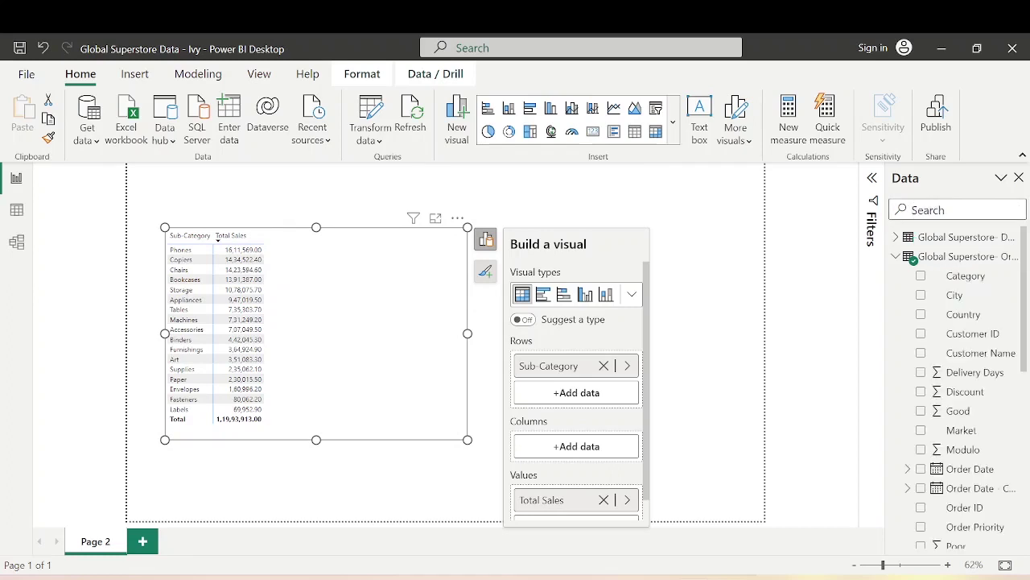
left_click(1008, 257)
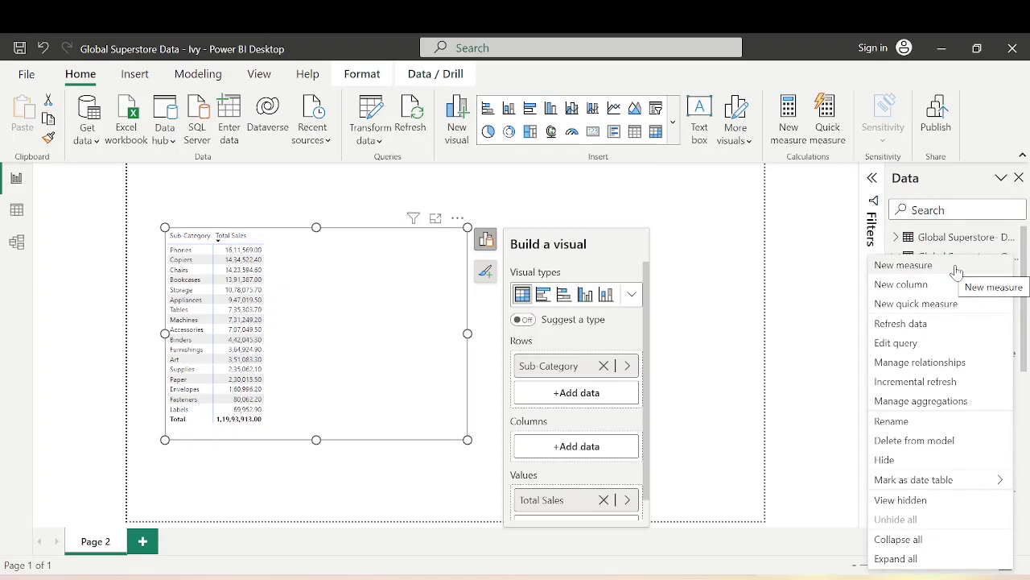
left_click(957, 267)
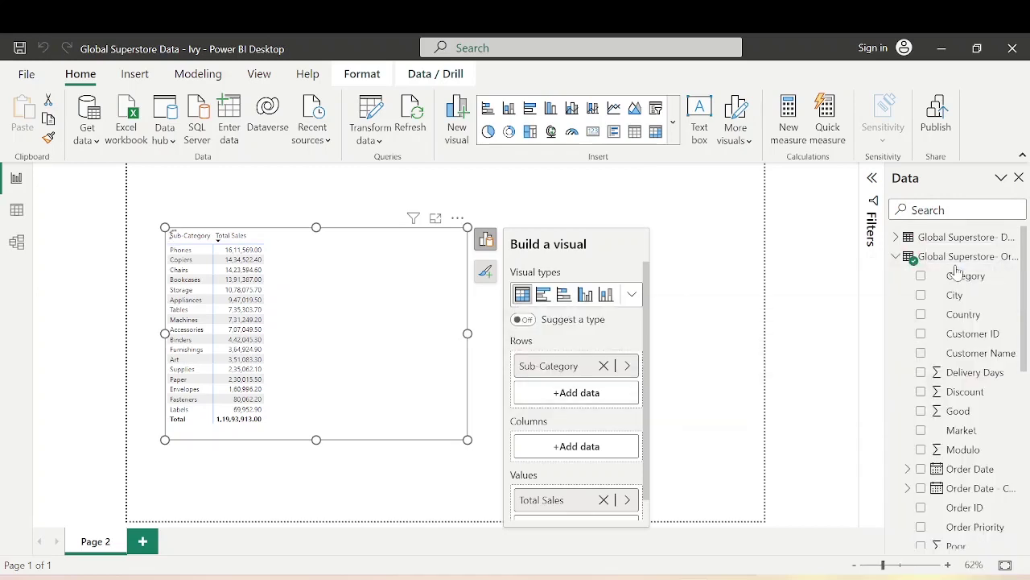
type("Ranking = ")
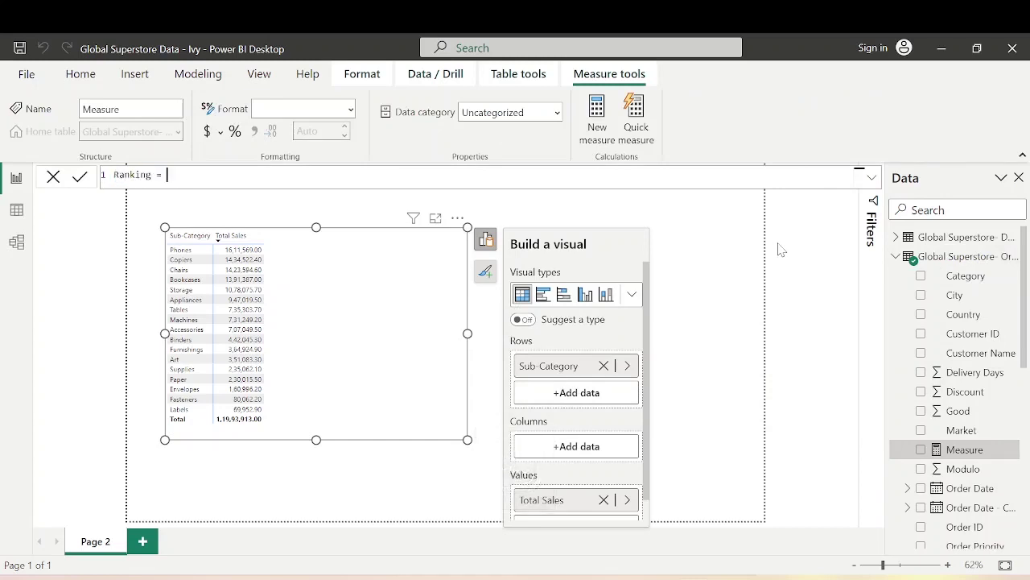
type("rankx")
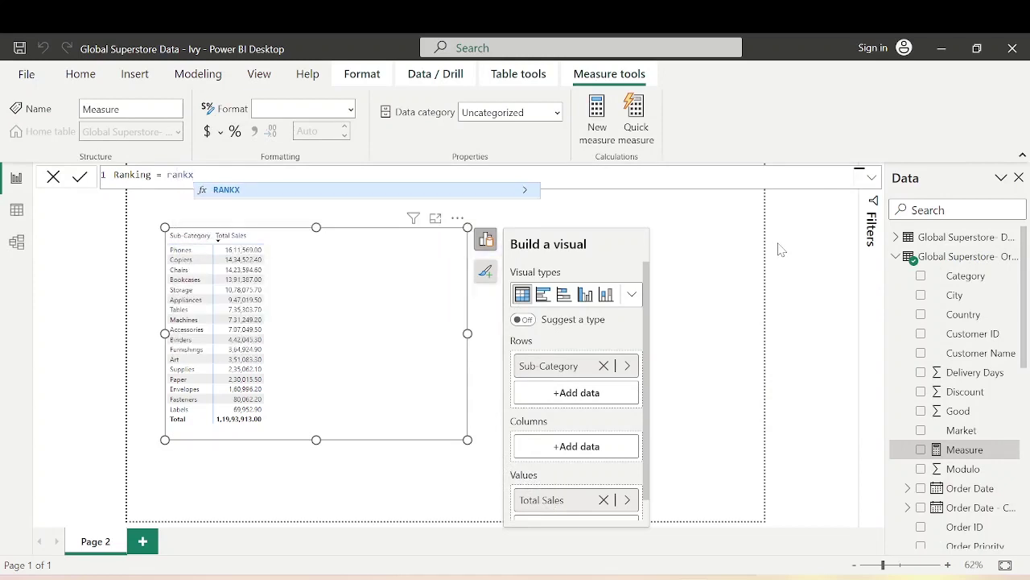
key("Tab")
type("all")
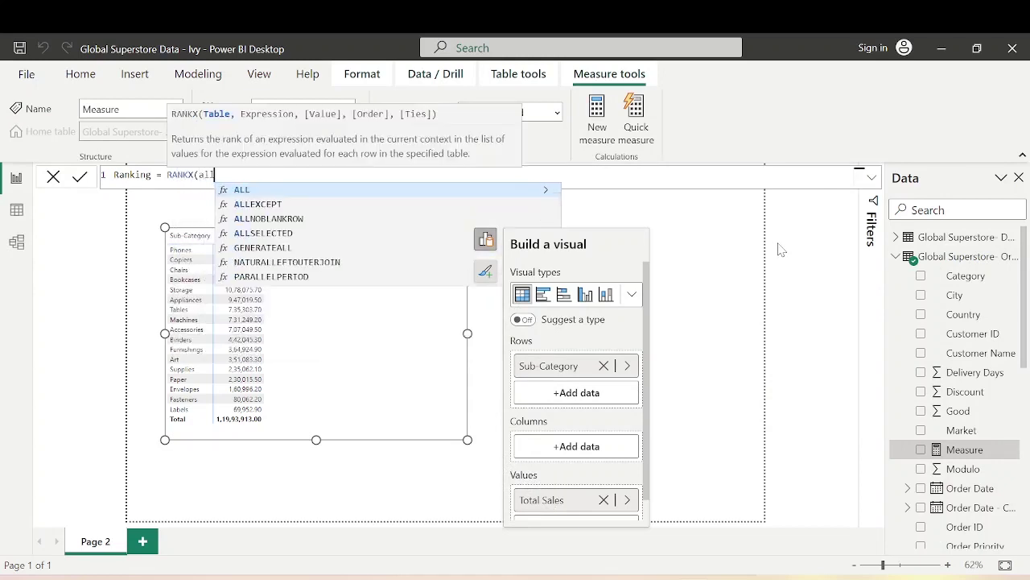
key("Tab")
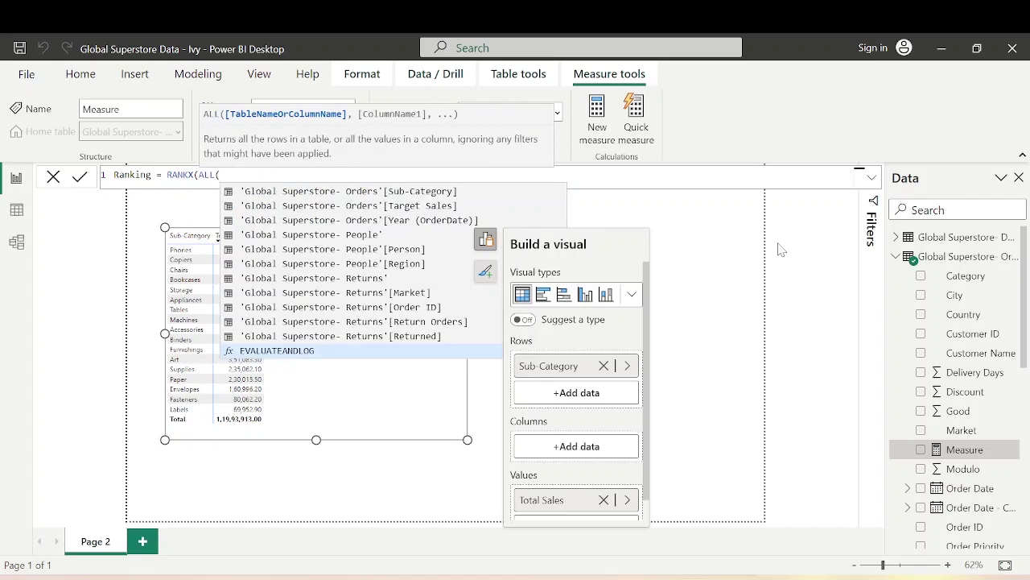
left_click(445, 193)
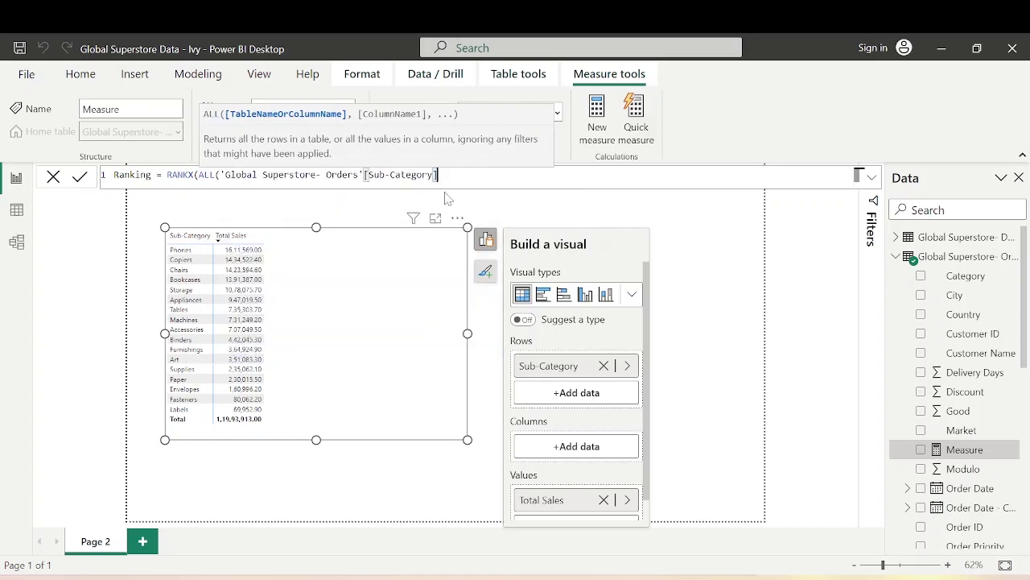
type(", tot")
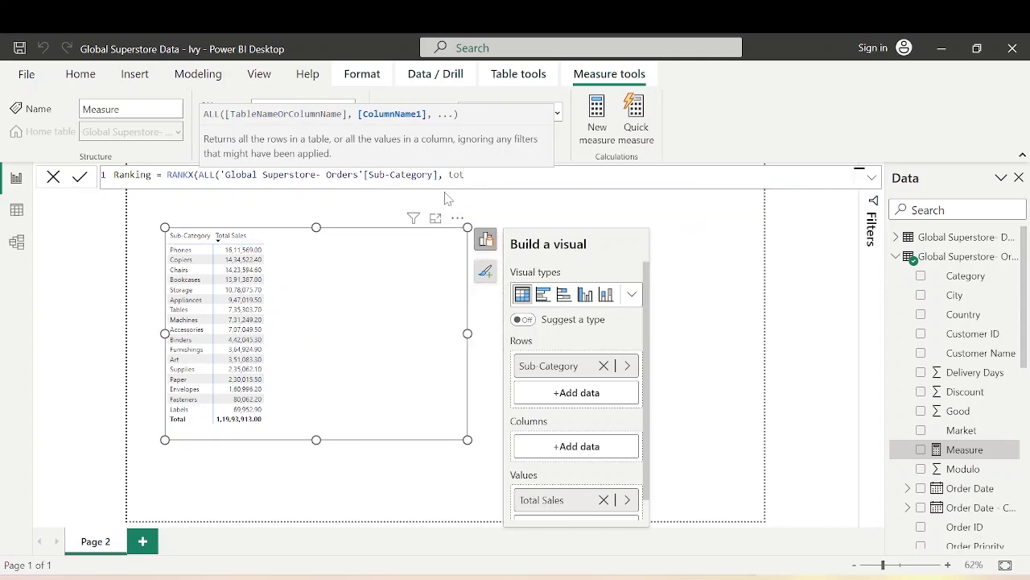
key("BackSpace")
key("BackSpace")
key("BackSpace")
key("BackSpace")
key("BackSpace")
Complete the Ranking measure by closing ALL, ranking by [Total Sales] in DESC order with the value argument left empty, and commit it
type("),")
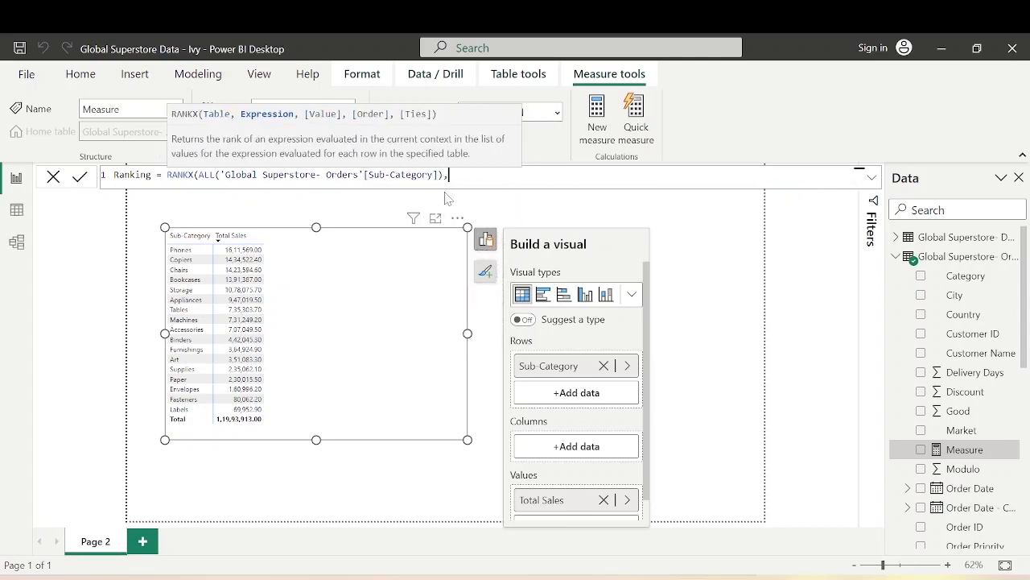
type("[to")
key("Tab")
type(",,")
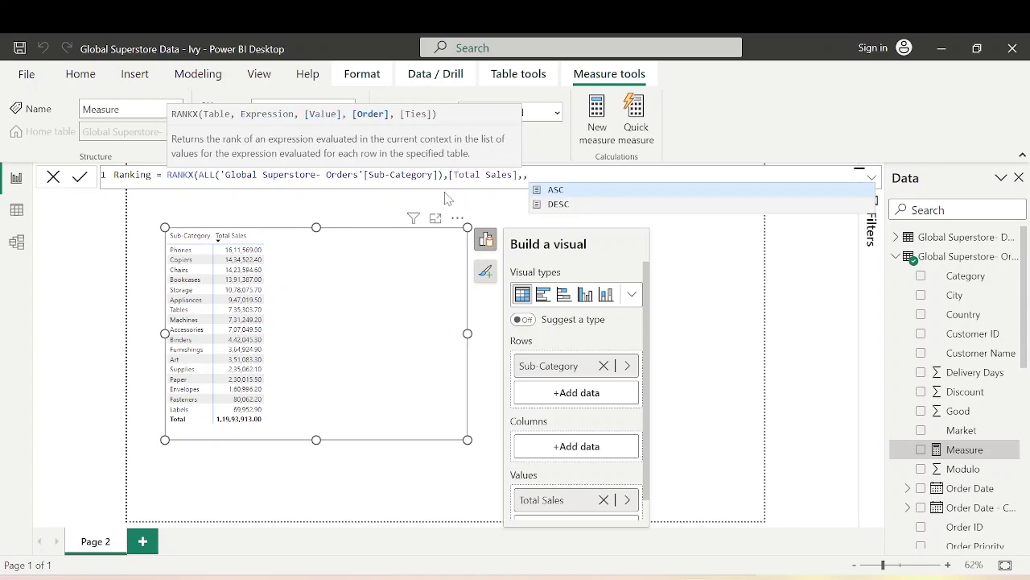
key("Down")
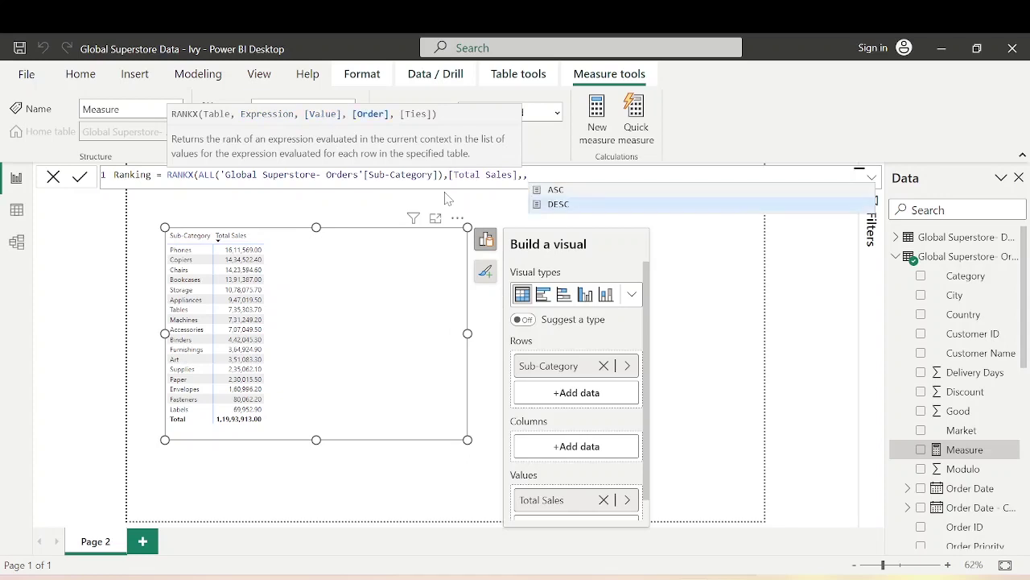
key("Tab")
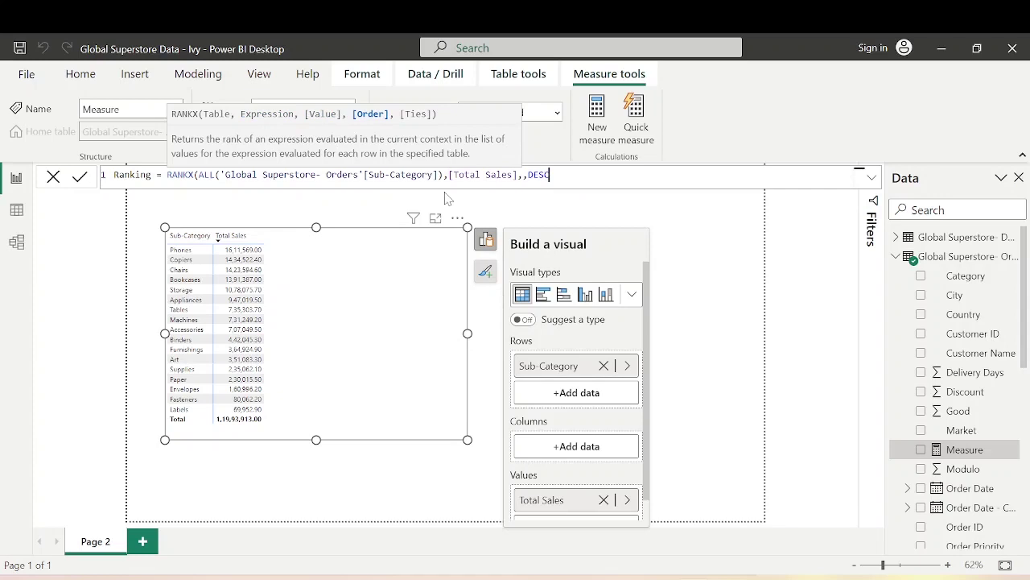
key("Return")
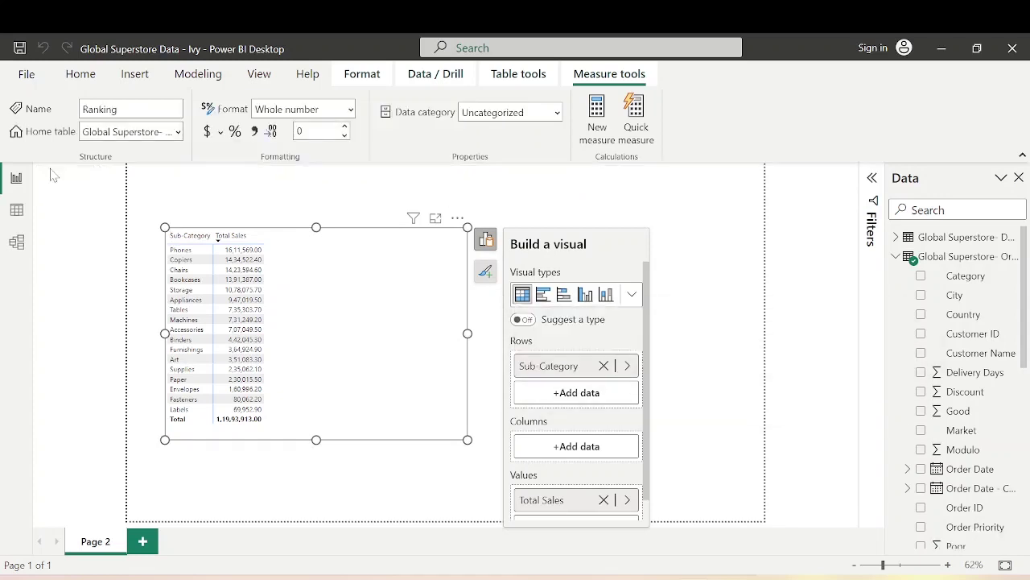
Find the Ranking measure in the field list and add it to the matrix
left_click(697, 237)
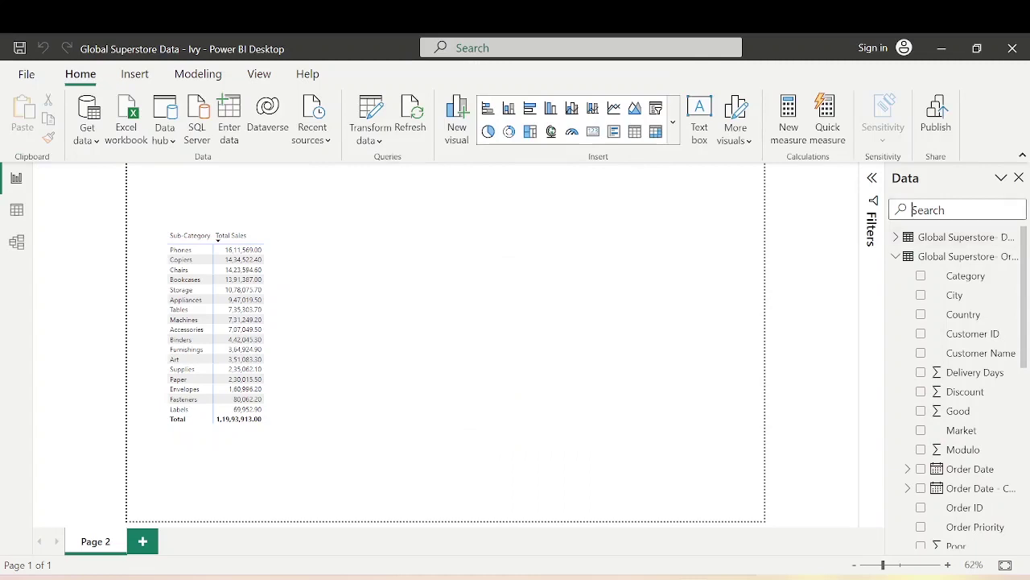
type("ranking")
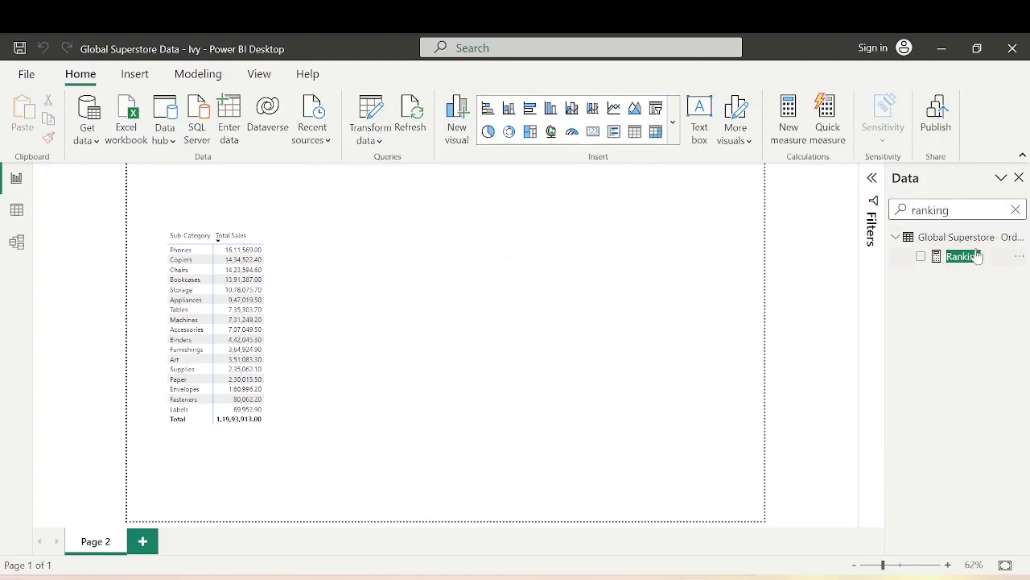
left_click_drag(976, 256, 379, 265)
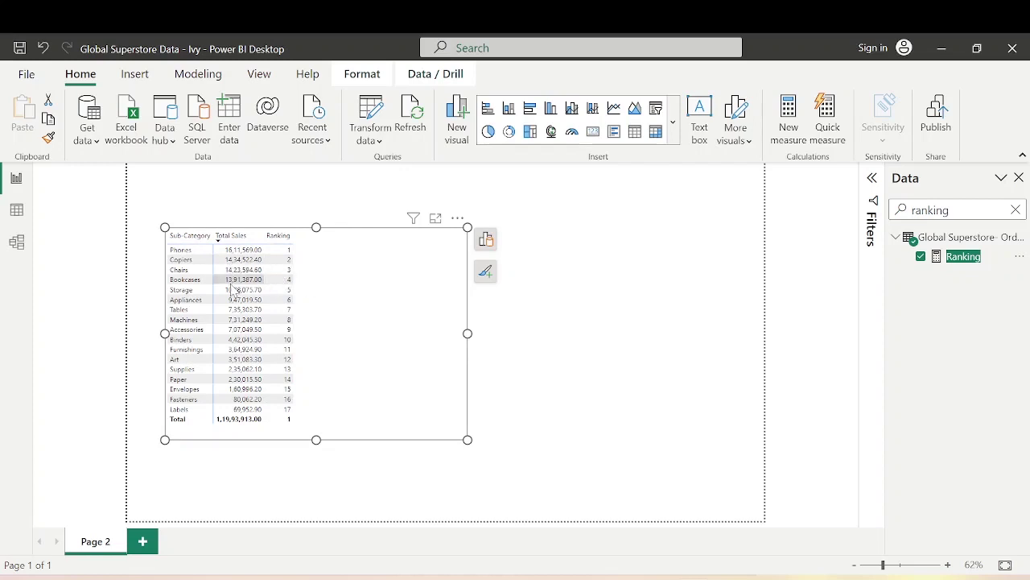
Narrow the matrix to fit its three columns and move it up to the upper-left area of the report page
left_click(891, 567)
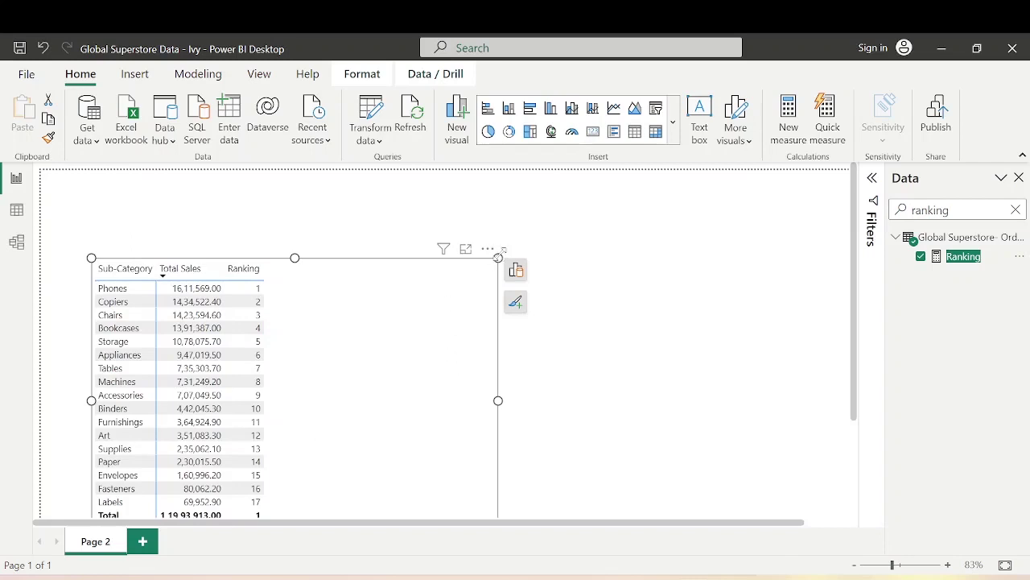
left_click_drag(498, 258, 323, 259)
left_click_drag(309, 303, 302, 235)
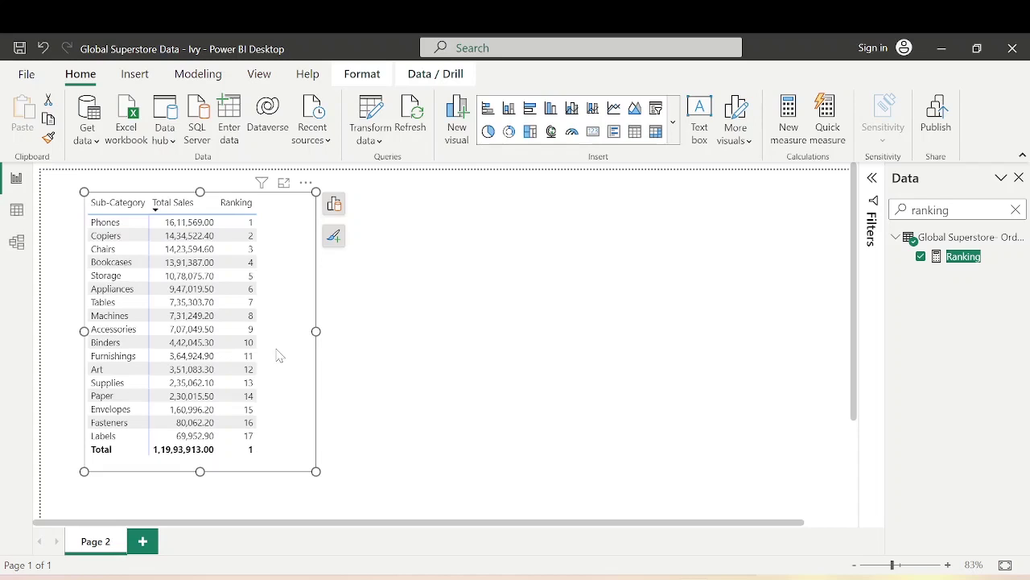
left_click(416, 343)
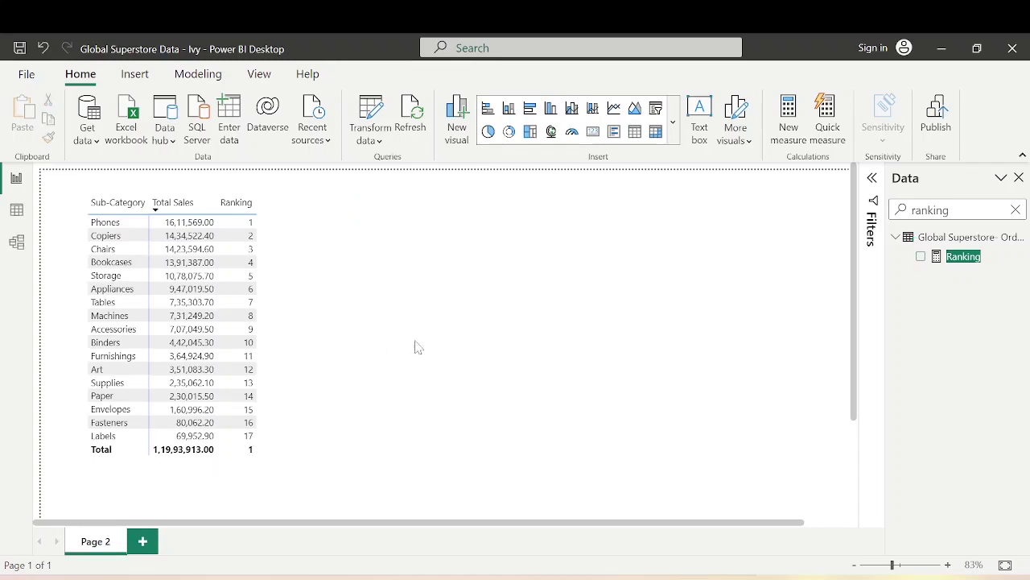
In the Ranking measure, store the RANKX expression in a variable named _rankvisible on its own line
left_click(973, 257)
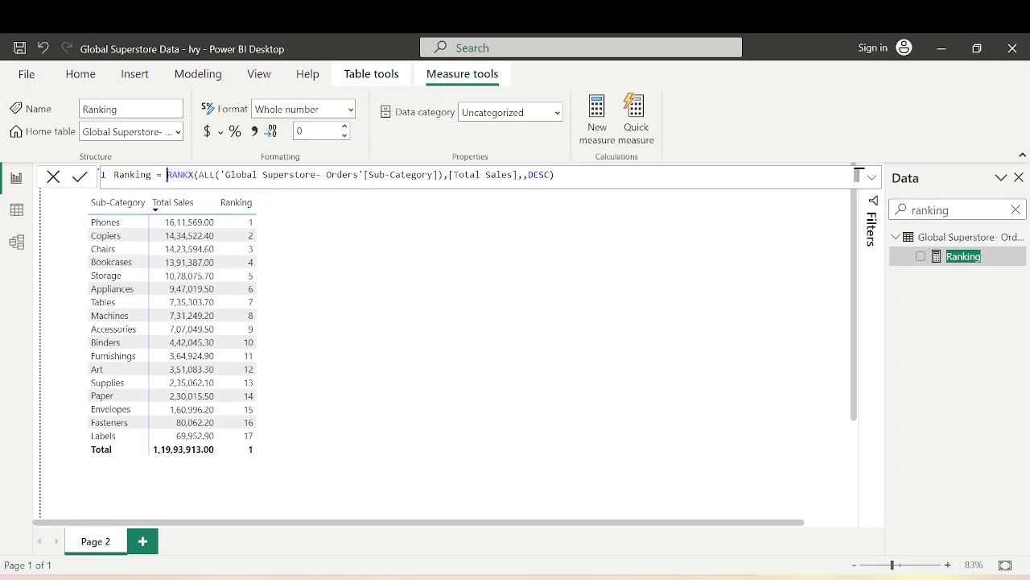
key("shift+Return")
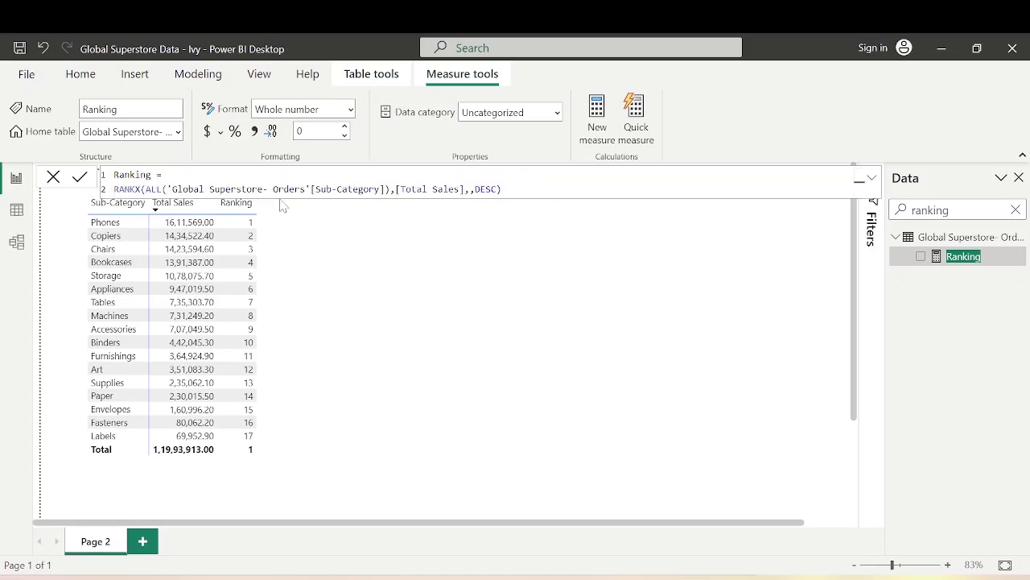
type("var")
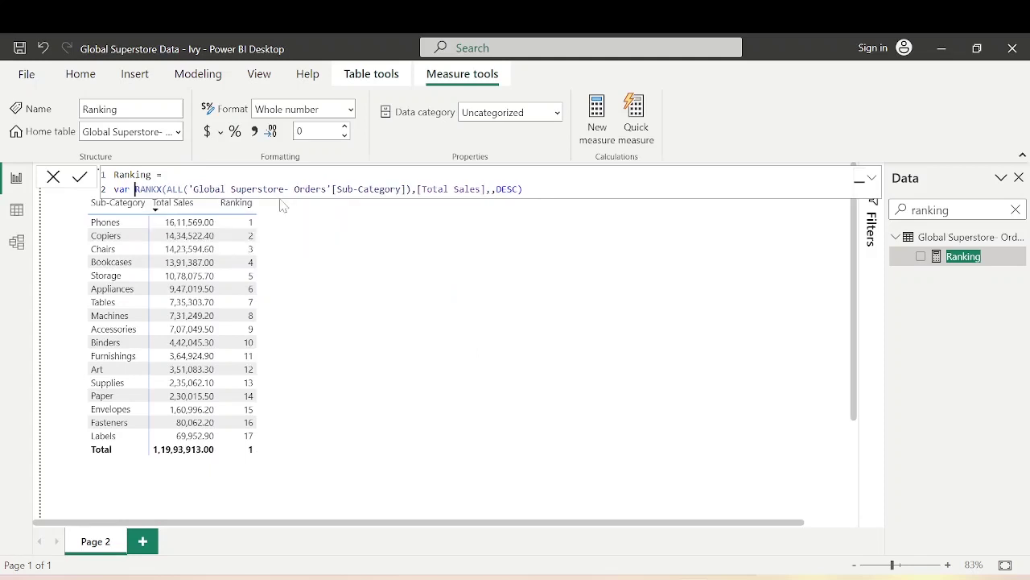
type(" _rank")
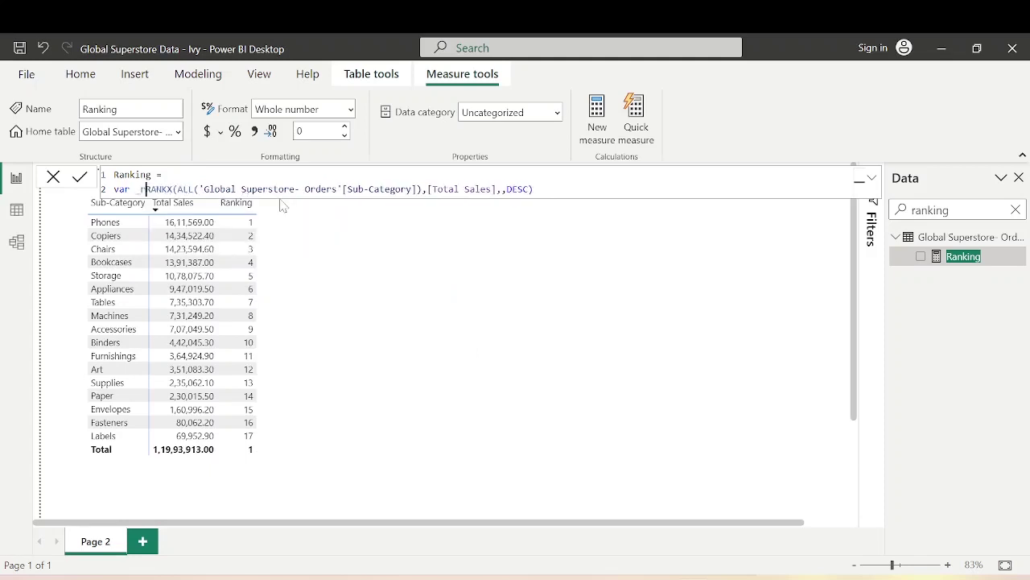
type("ible =")
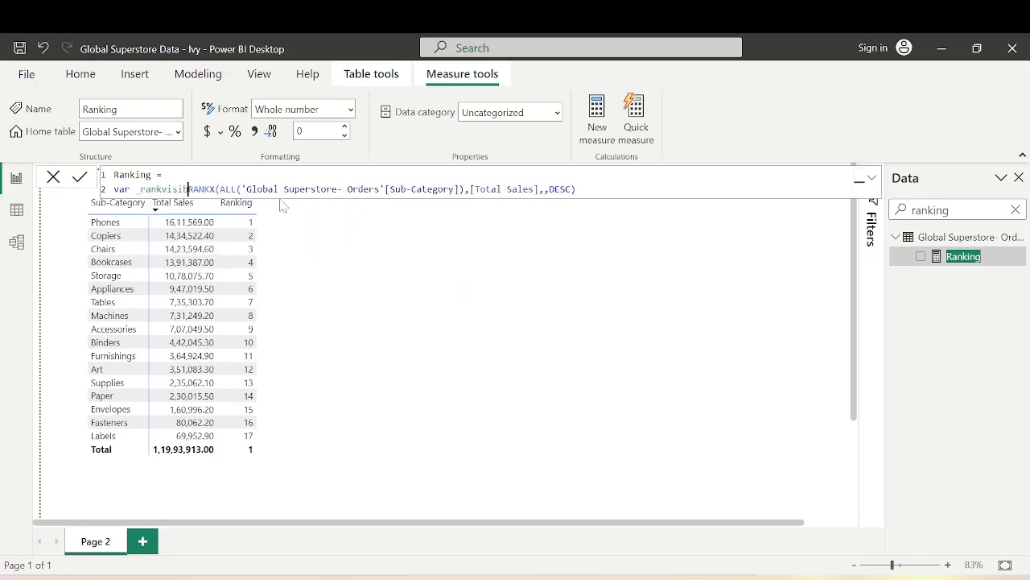
Add a return clause with IF(_rankvisible<=3,[Total Sales]) to the Ranking measure and commit it
left_click(602, 189)
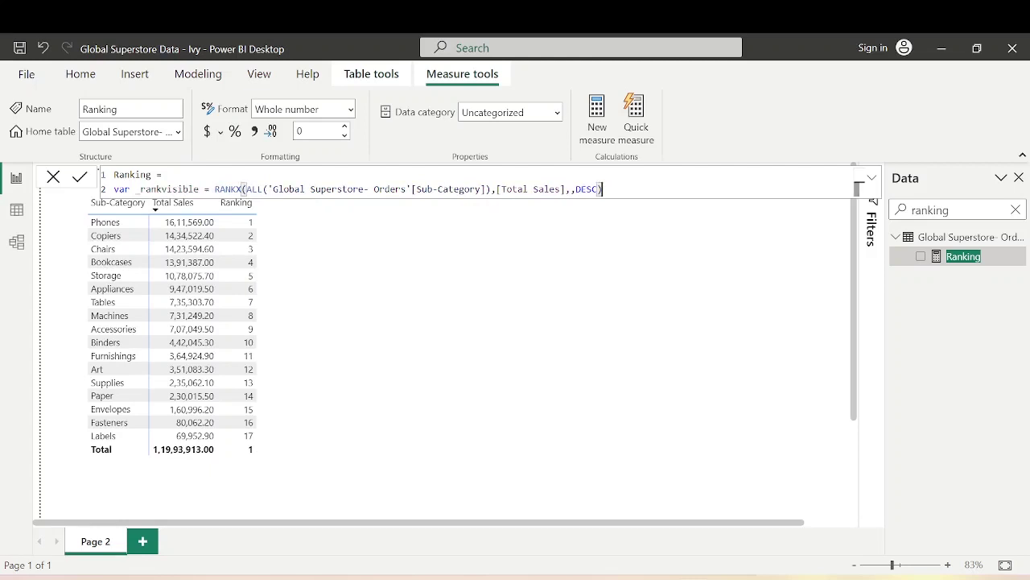
key("shift+Return")
type("return")
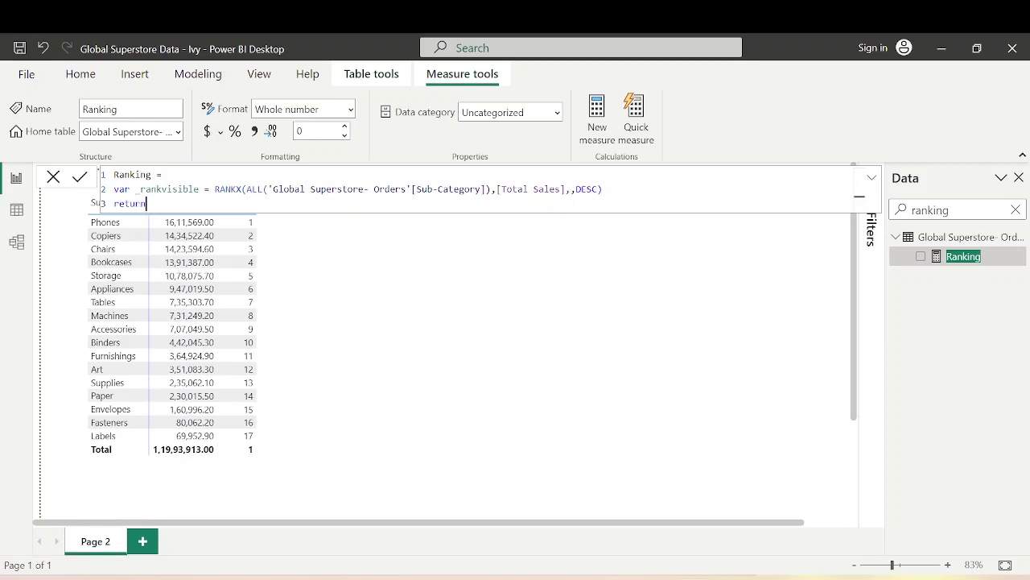
key("shift+Return")
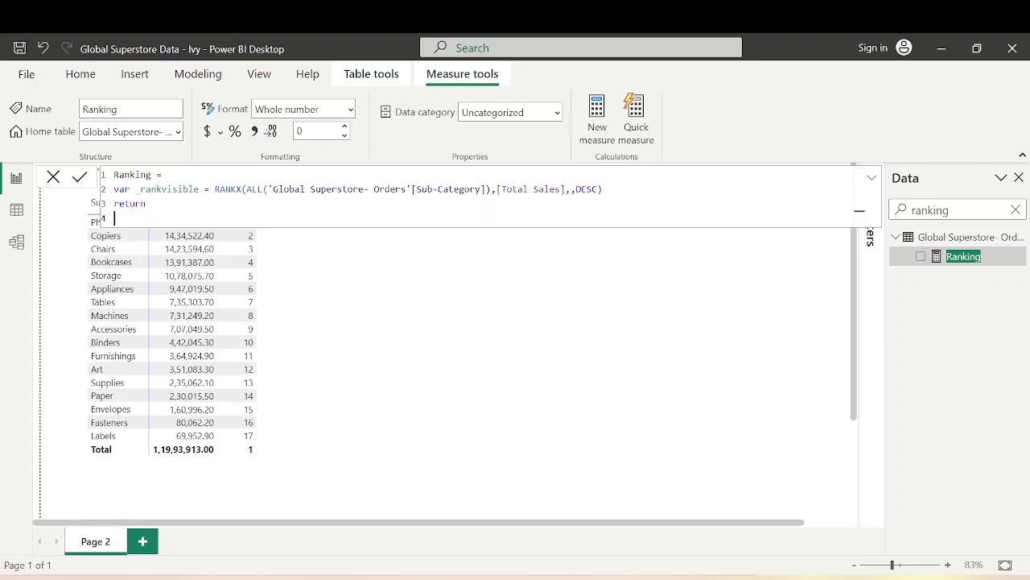
type("IF(rank")
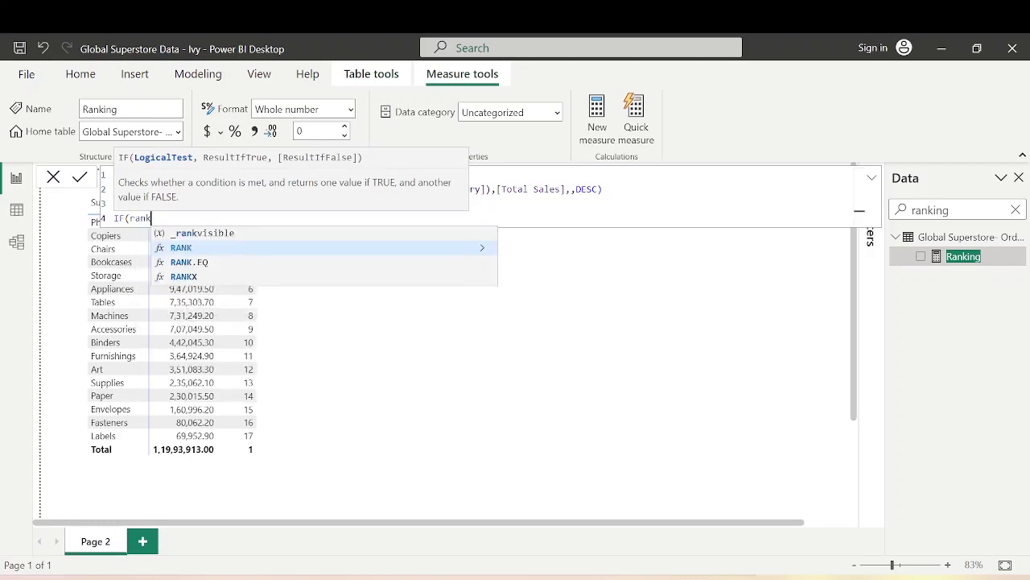
key("Up")
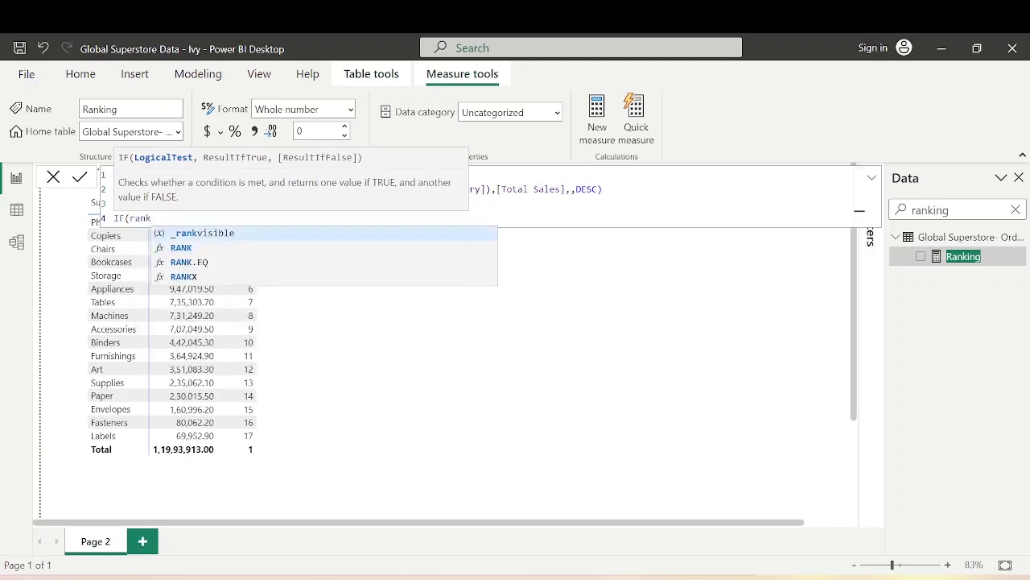
key("Tab")
type("<=")
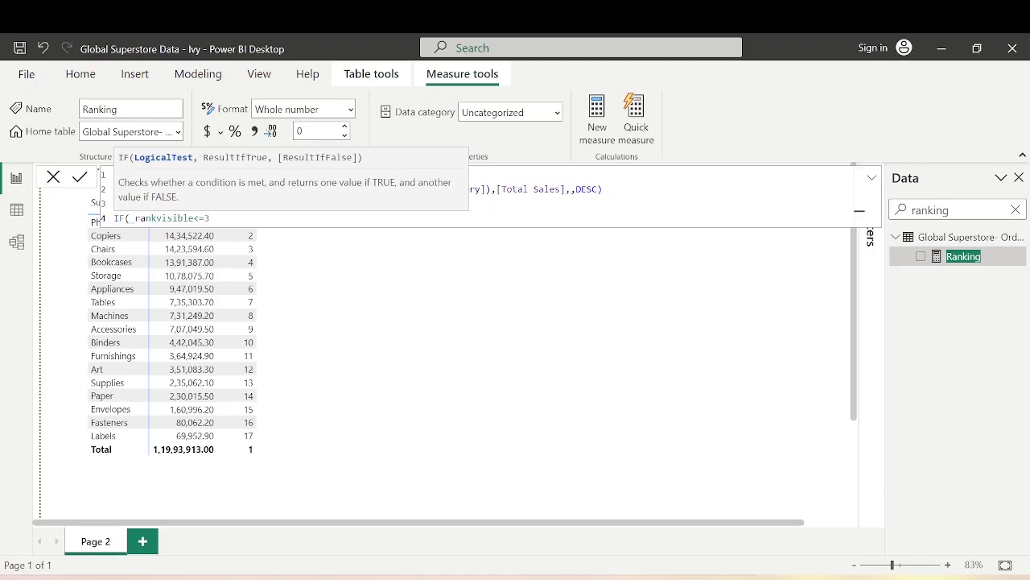
type("3,[Tot")
key("Tab")
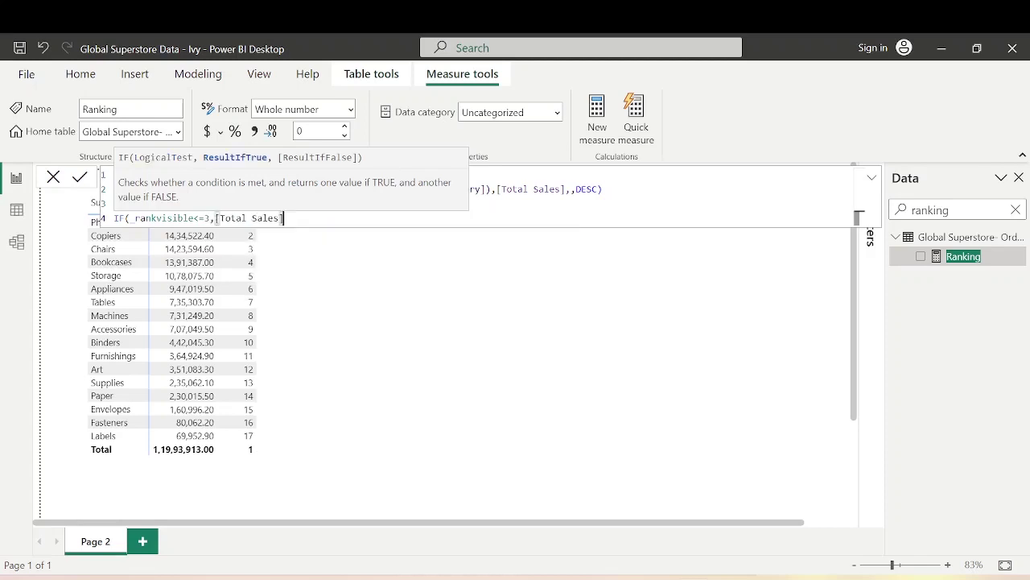
type(")")
key("Return")
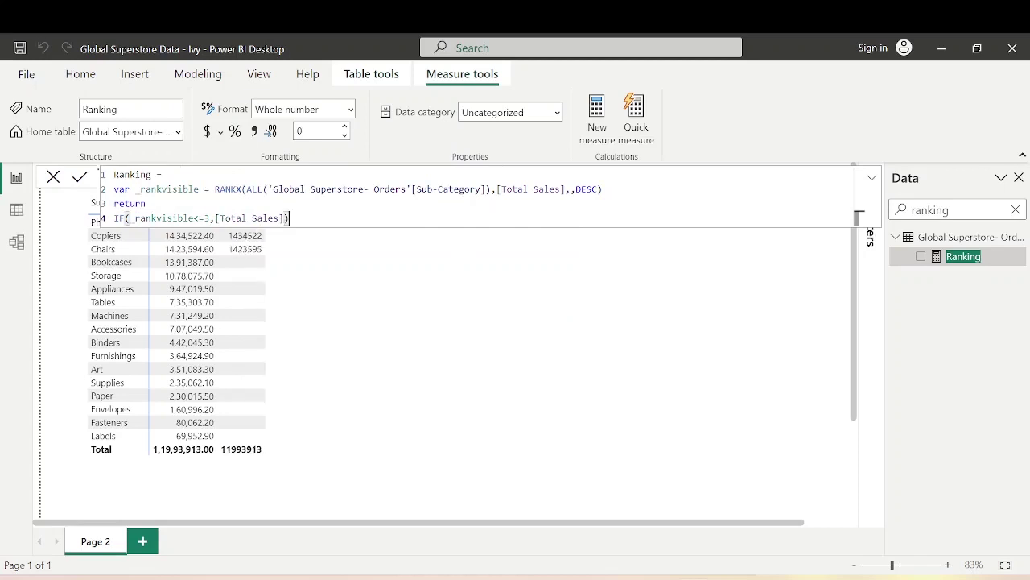
left_click(53, 177)
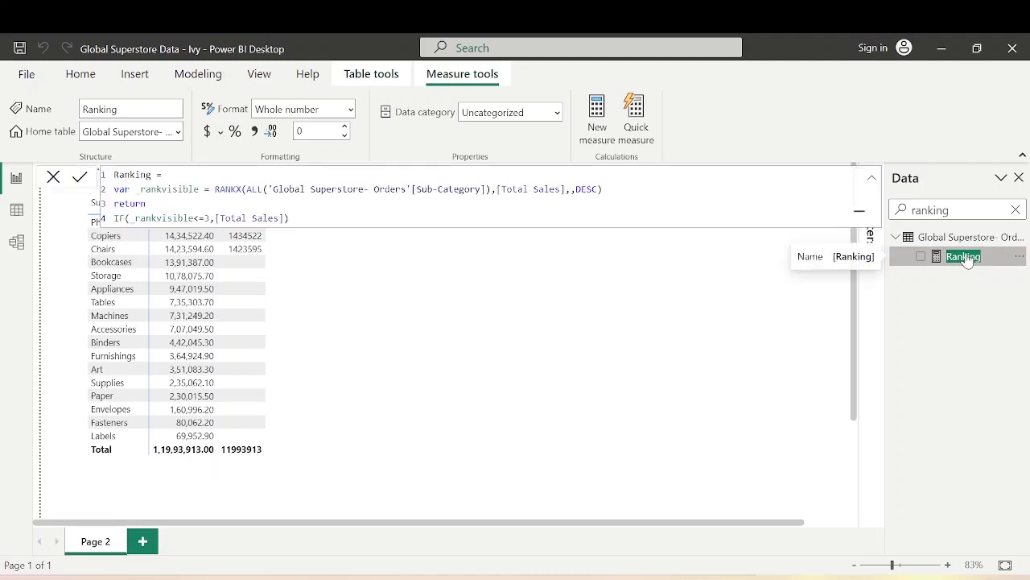
Start a new numeric range parameter and name it Ranking Option
left_click(81, 73)
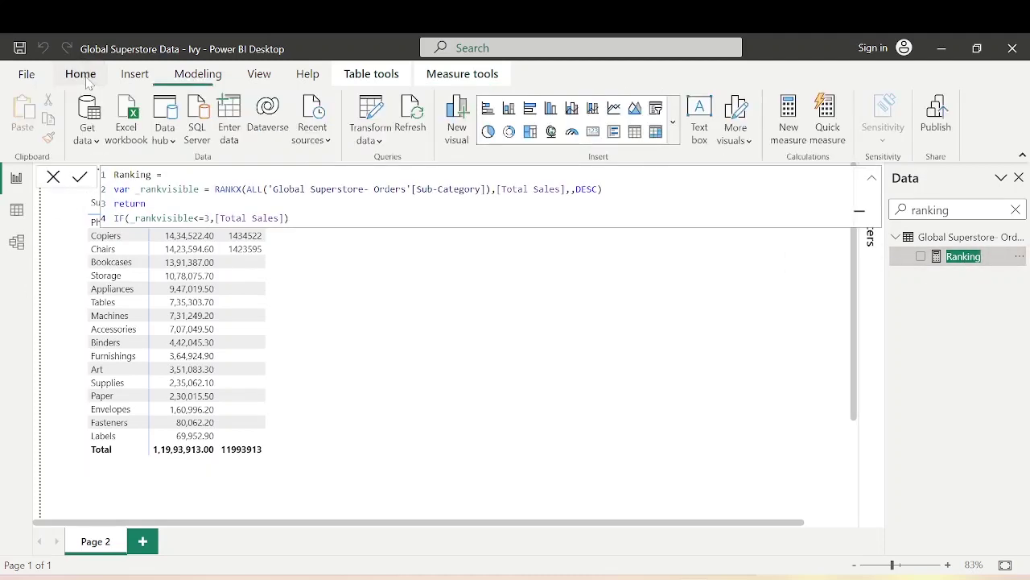
left_click(193, 74)
left_click(338, 149)
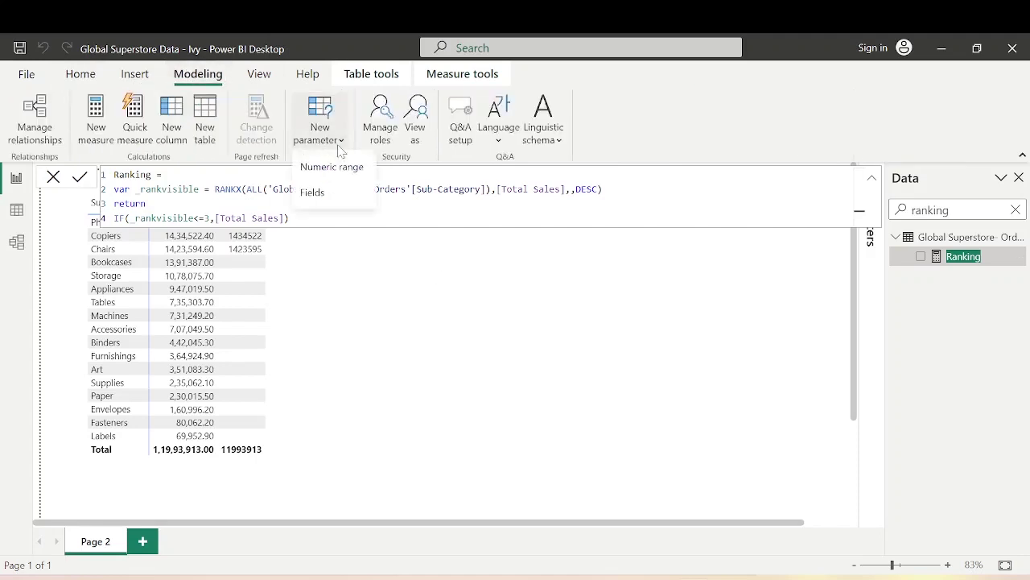
left_click(332, 165)
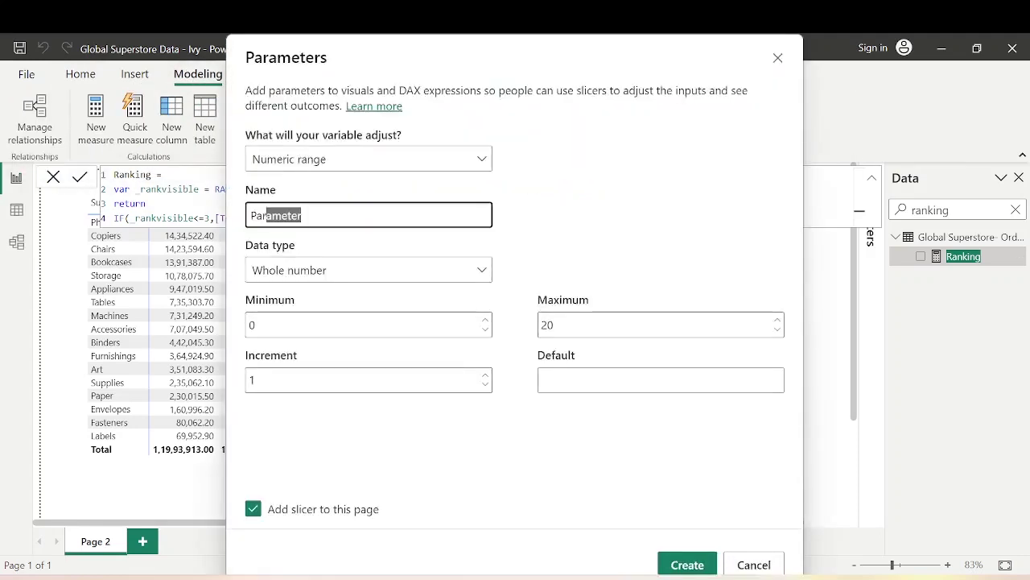
key("BackSpace")
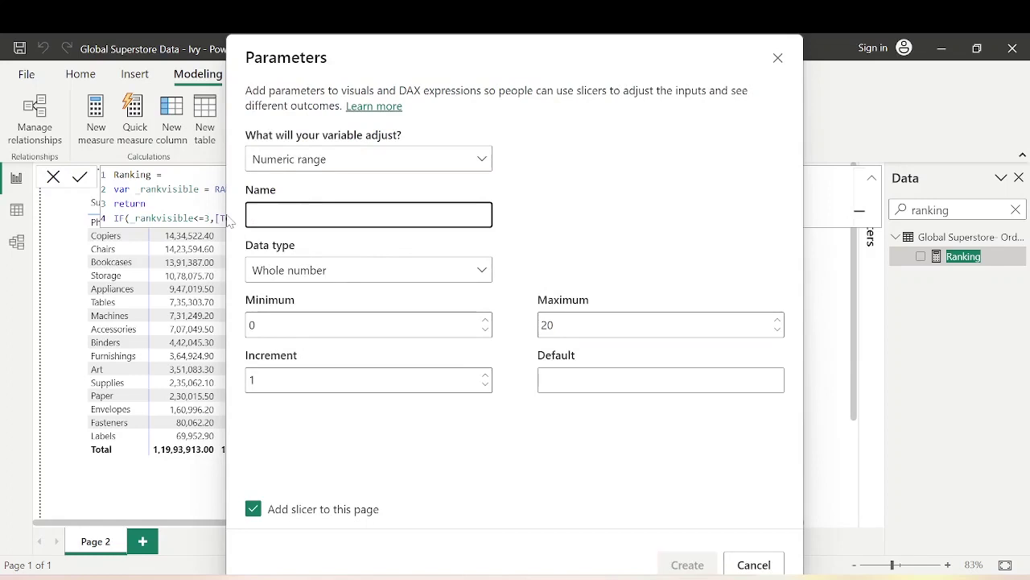
type("Ranking ")
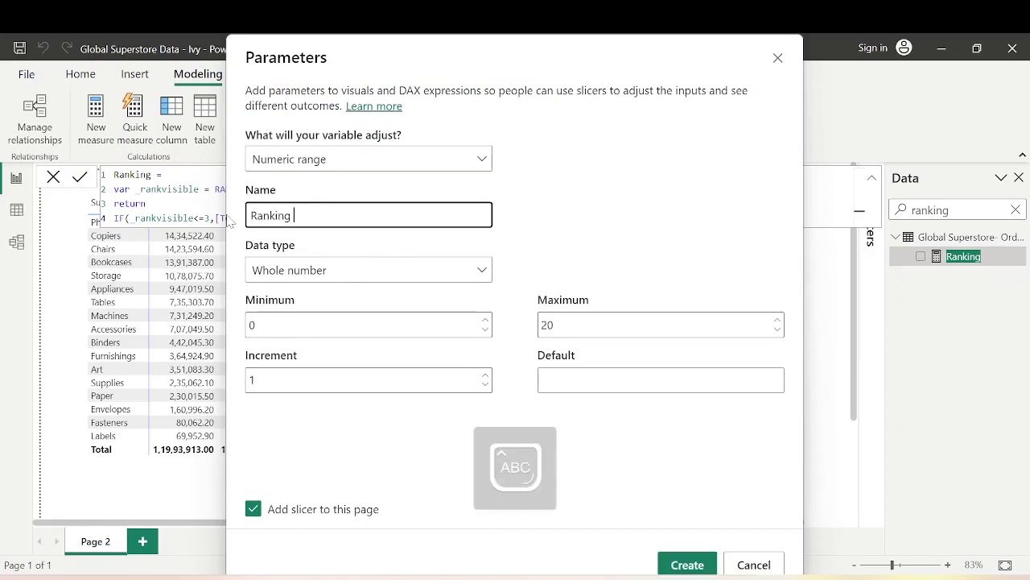
type("Option")
Set the parameter's minimum to 1 and create it with its slicer on the page
left_click(286, 331)
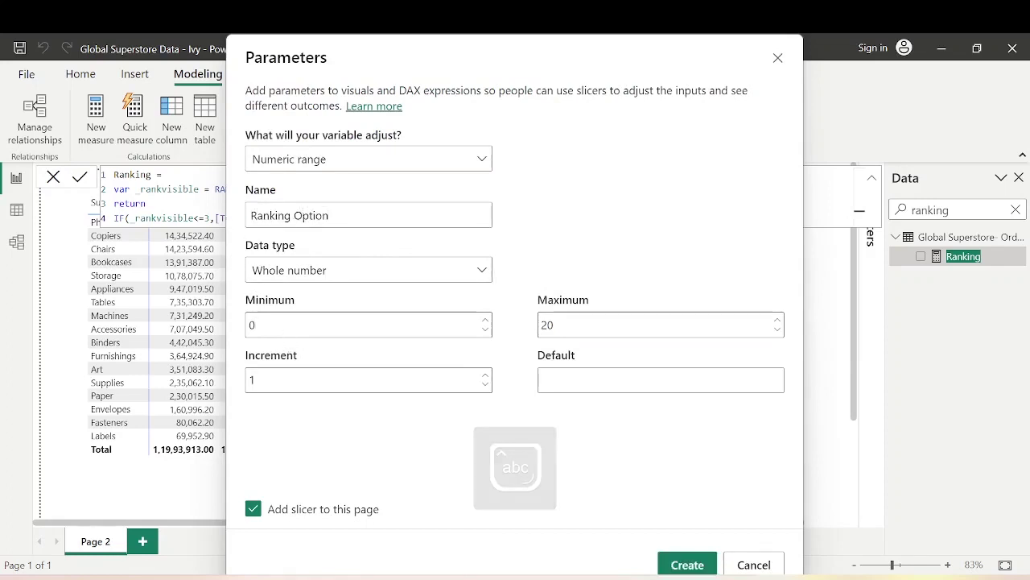
key("BackSpace")
type("1")
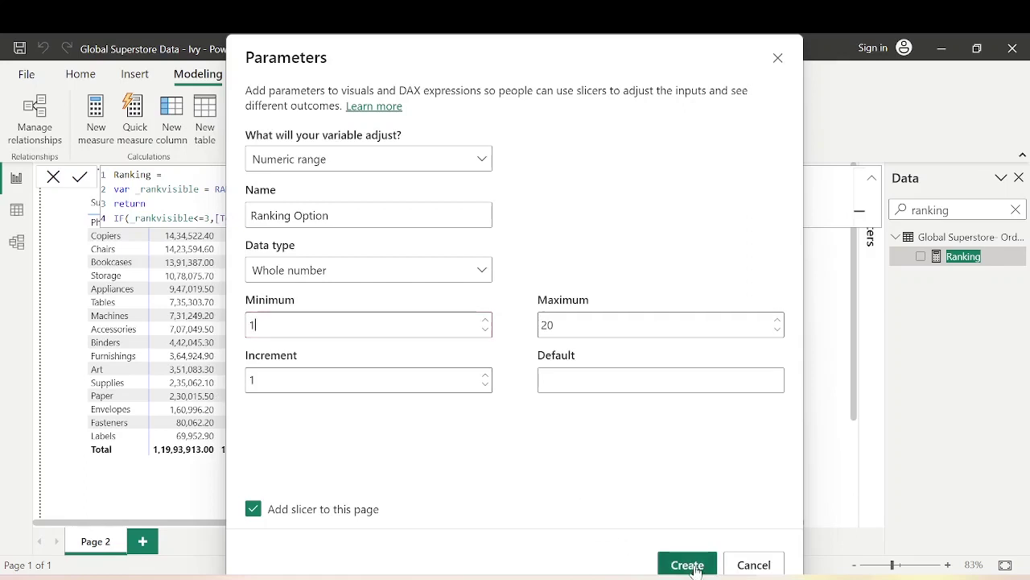
key("Tab")
left_click(688, 565)
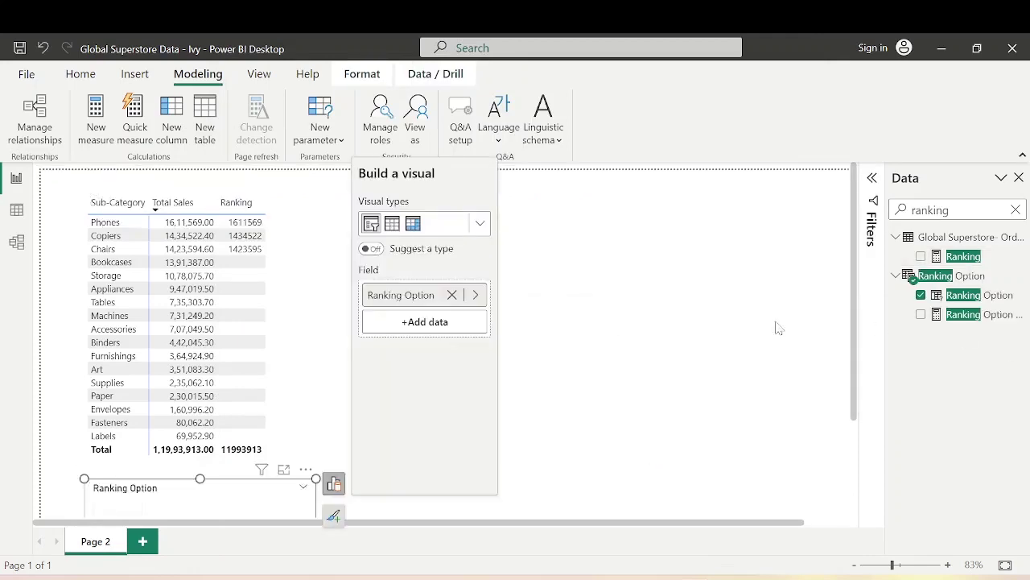
left_click(704, 328)
In the Ranking measure, replace the fixed limit of 3 with 'Ranking Option'[Ranking Option Value], keep [Total Sales] as the result, and commit it
left_click(965, 257)
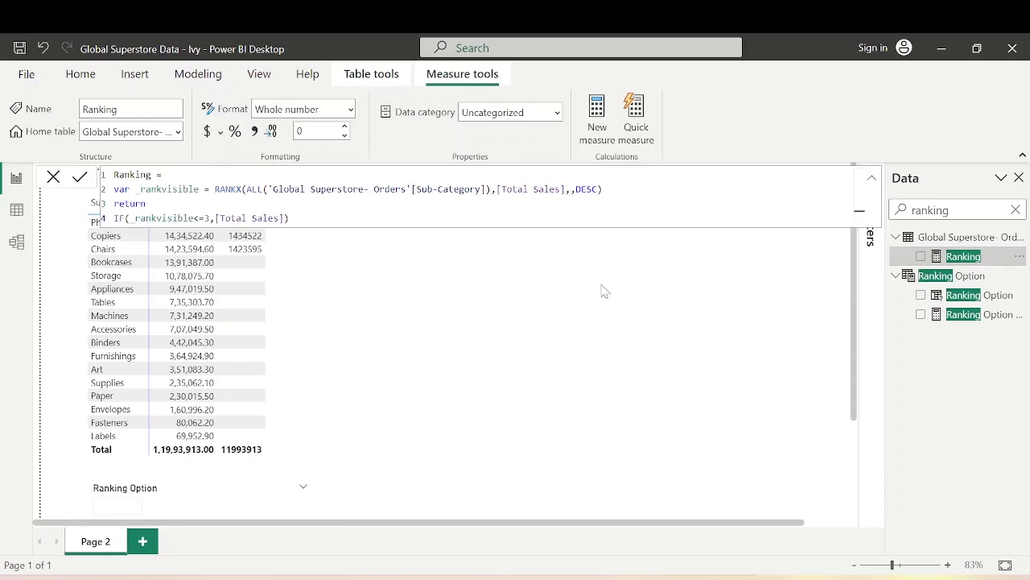
left_click(290, 217)
key("BackSpace")
key("BackSpace")
key("BackSpace")
key("BackSpace")
key("BackSpace")
key("BackSpace")
key("BackSpace")
key("BackSpace")
key("BackSpace")
key("BackSpace")
key("BackSpace")
key("BackSpace")
key("BackSpace")
key("BackSpace")
key("BackSpace")
type("rank")
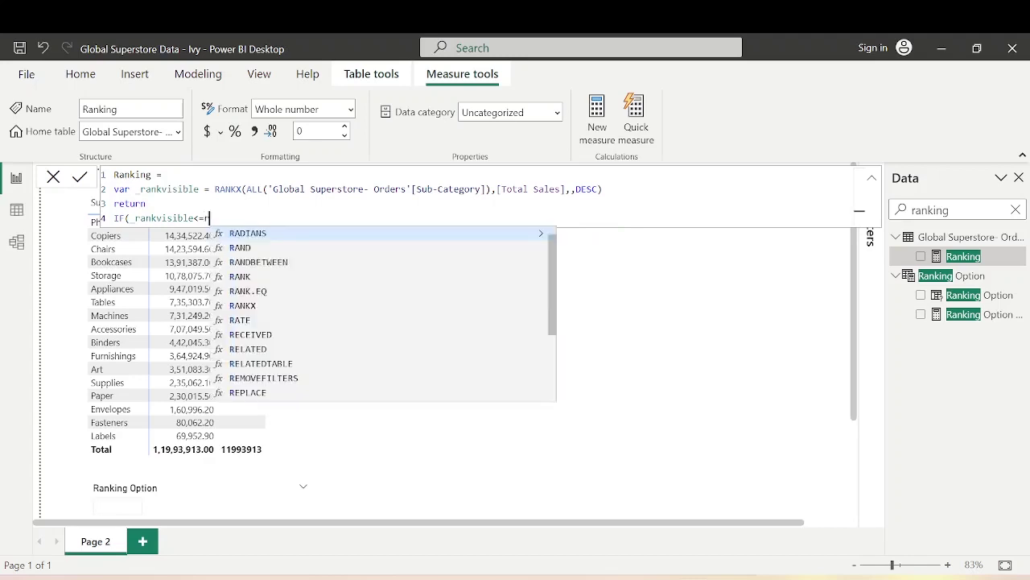
key("Up")
key("Up")
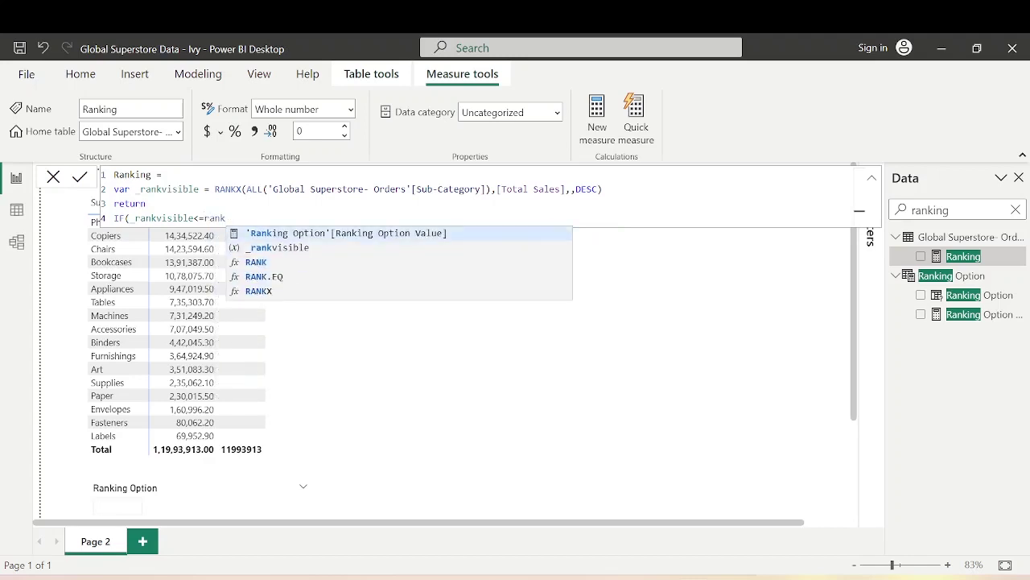
key("Tab")
type(",[t")
key("Tab")
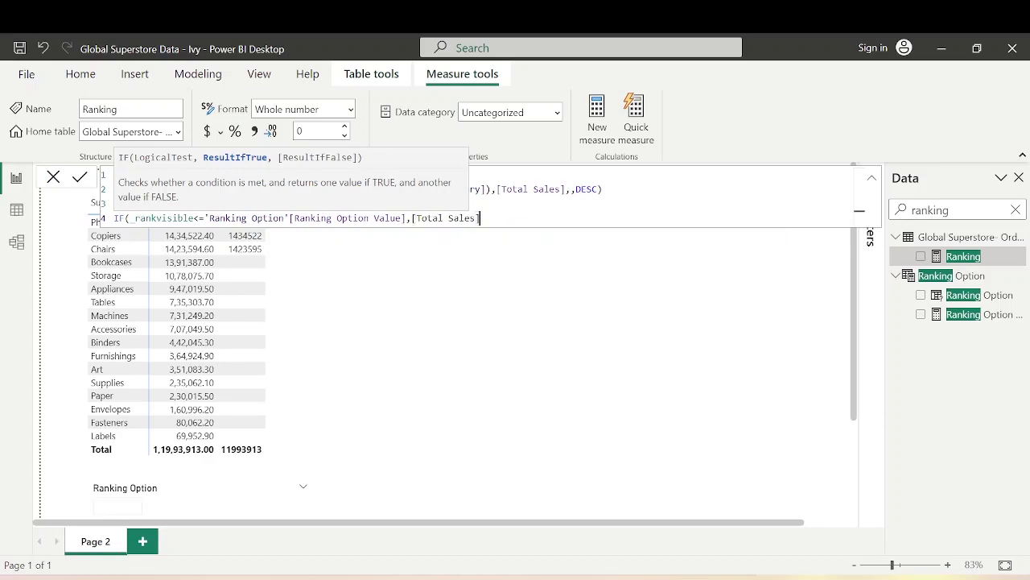
type(")")
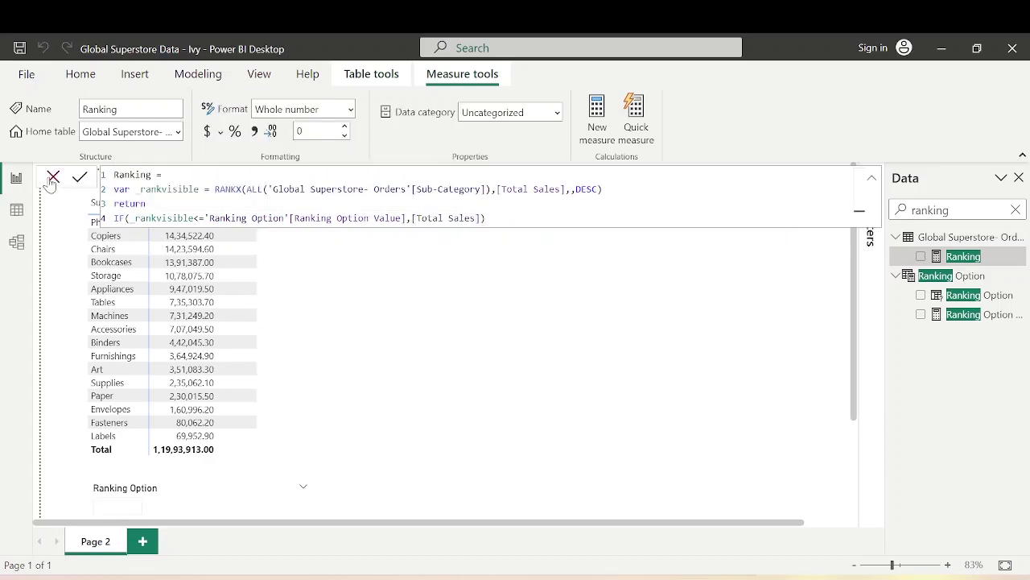
key("Return")
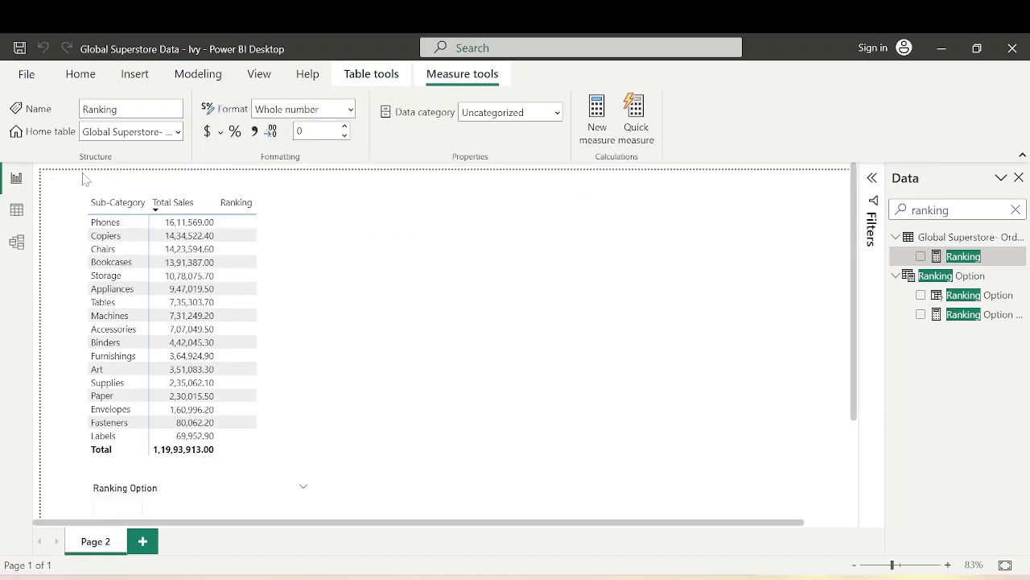
Remove Ranking and Total Sales from the matrix, leaving only Sub-Category
left_click(274, 219)
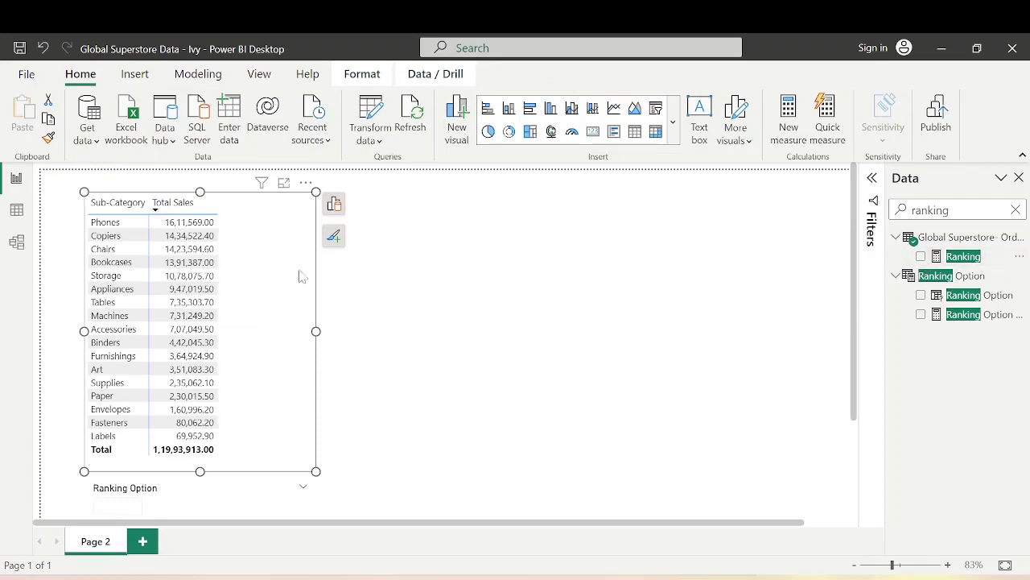
left_click(1015, 210)
type("toal")
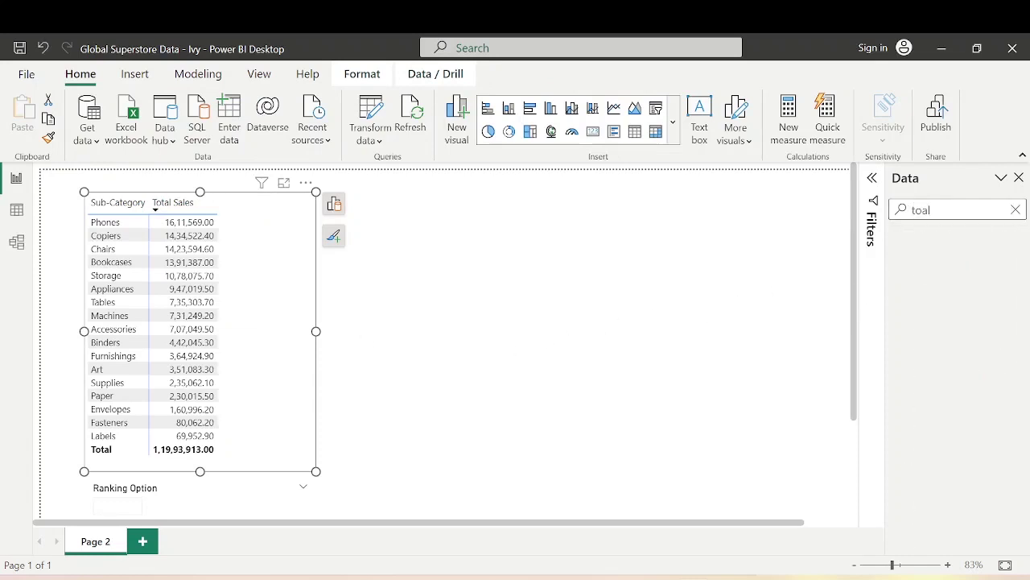
left_click(1015, 209)
scroll(957, 362, "down", 5)
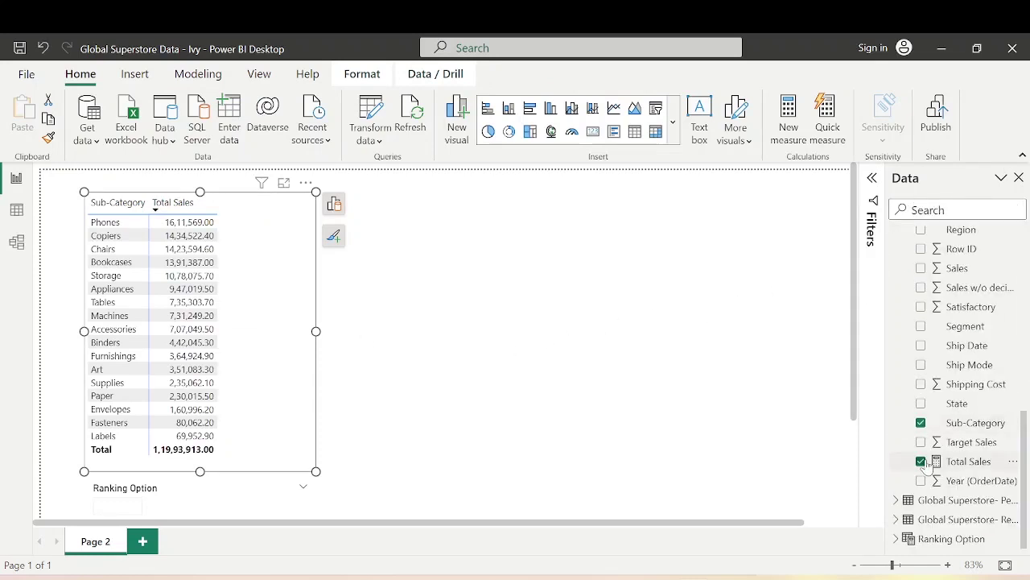
left_click(921, 461)
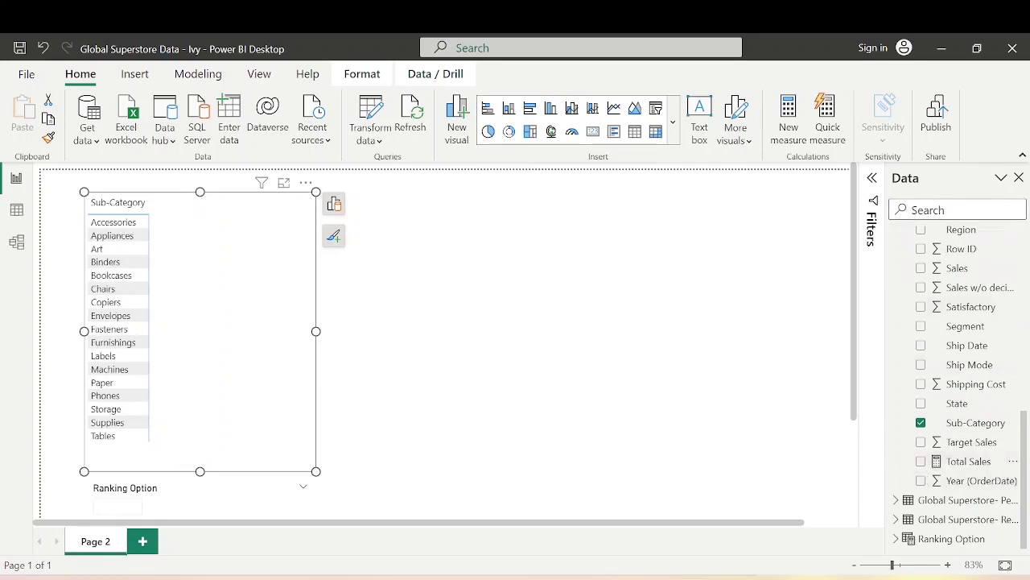
Find the Ranking measure in the field list and add it back to the Sub-Category matrix
type("ranking")
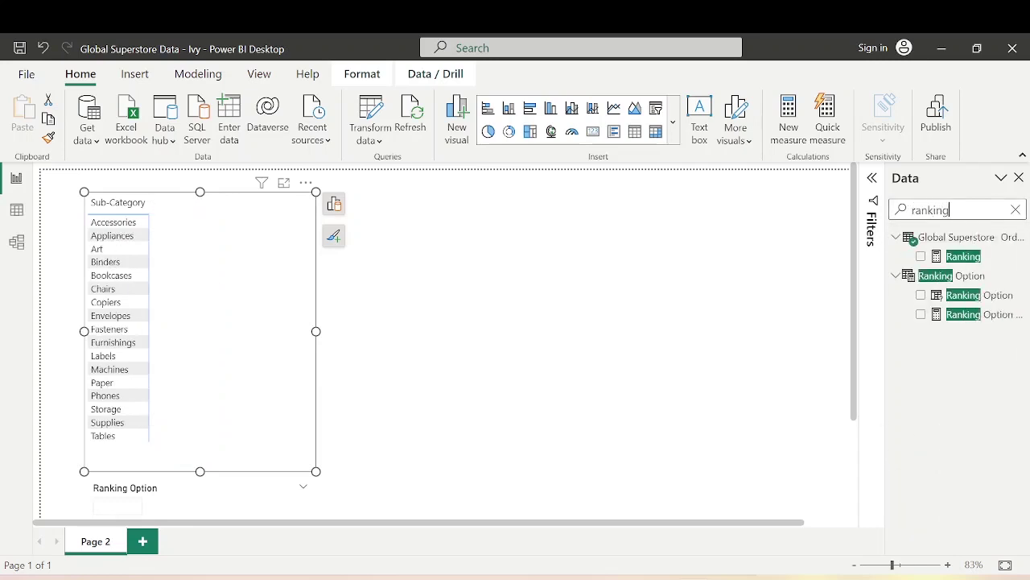
left_click_drag(966, 256, 229, 213)
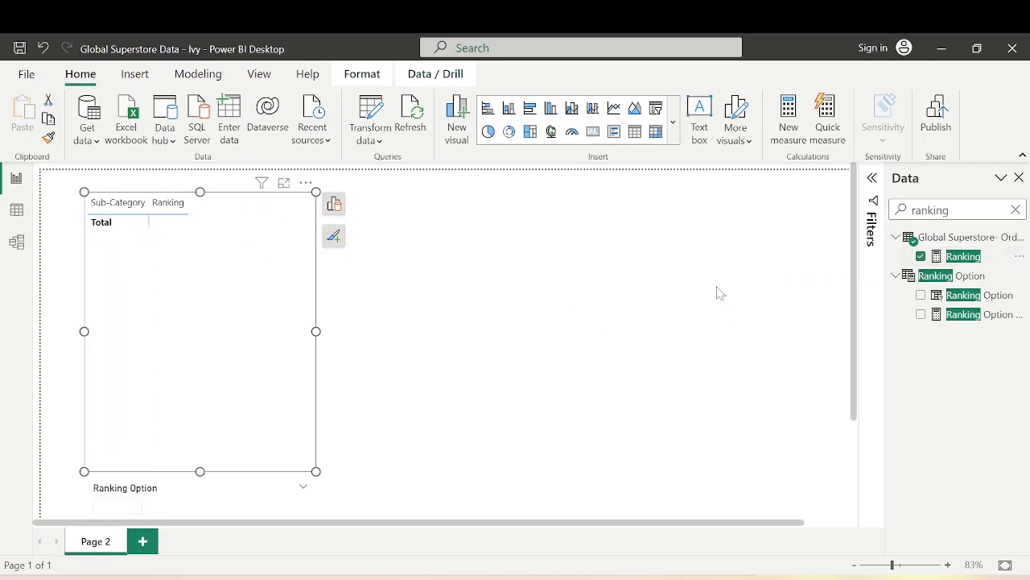
left_click(921, 295)
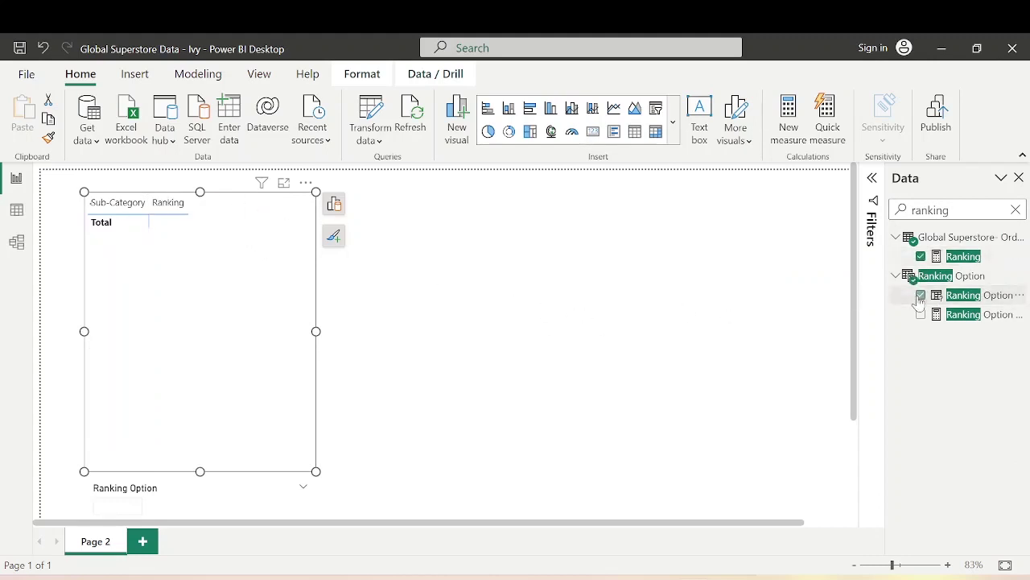
left_click(921, 295)
Add a new slicer for the Ranking Option field in the middle of the page and remove the stray Ranking Option table
left_click(731, 317)
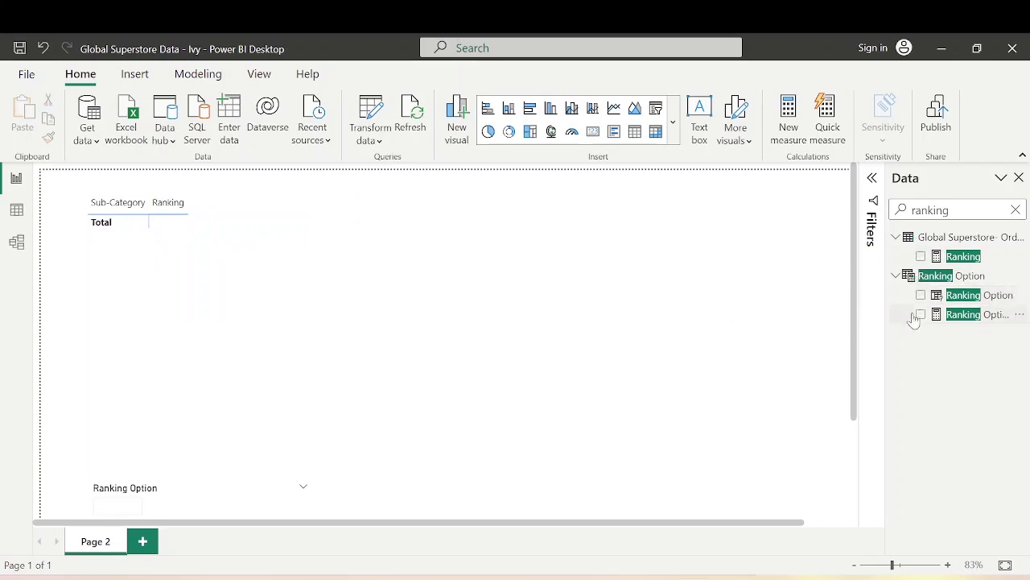
left_click(920, 296)
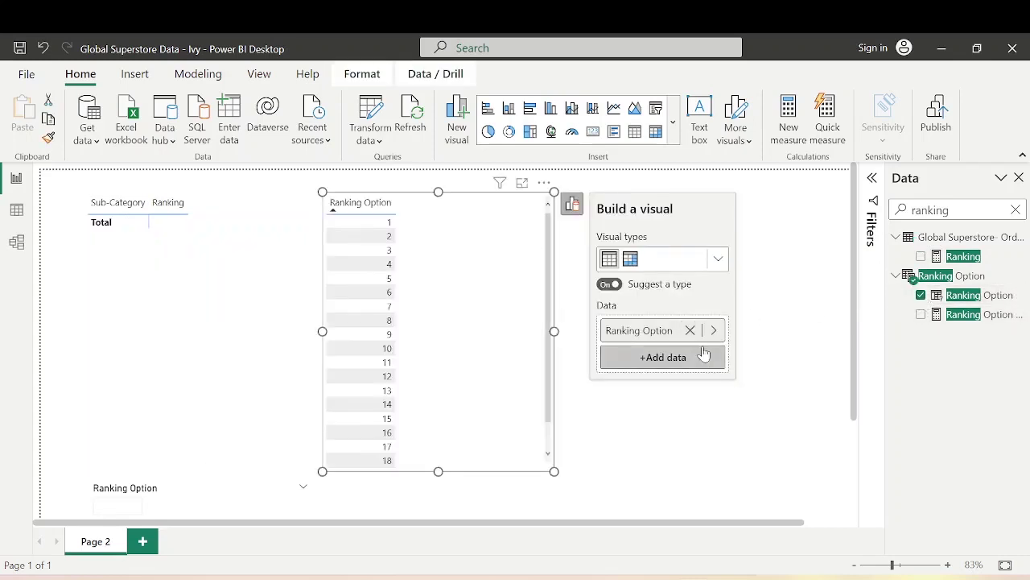
left_click(673, 122)
left_click(656, 108)
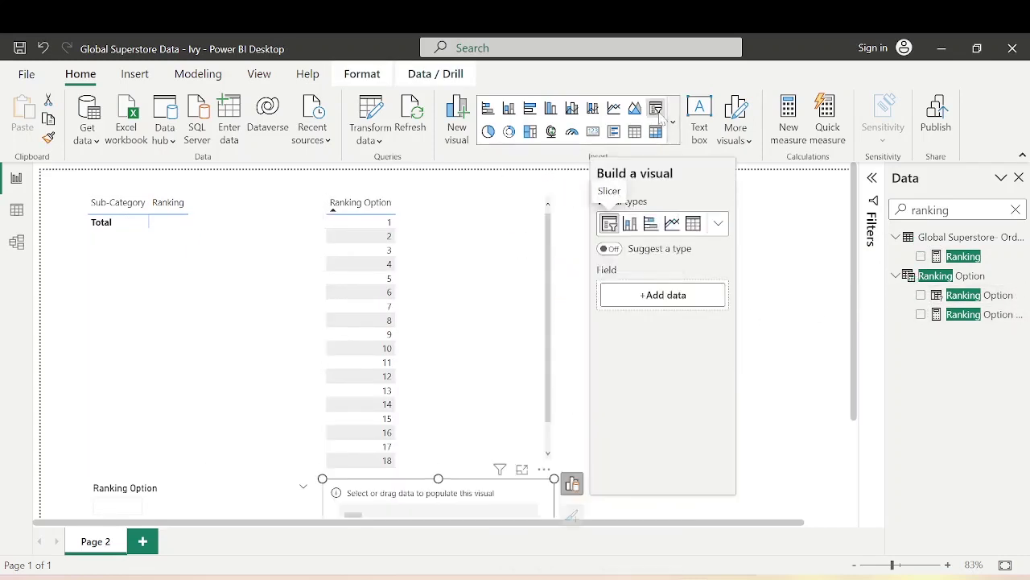
left_click(544, 194)
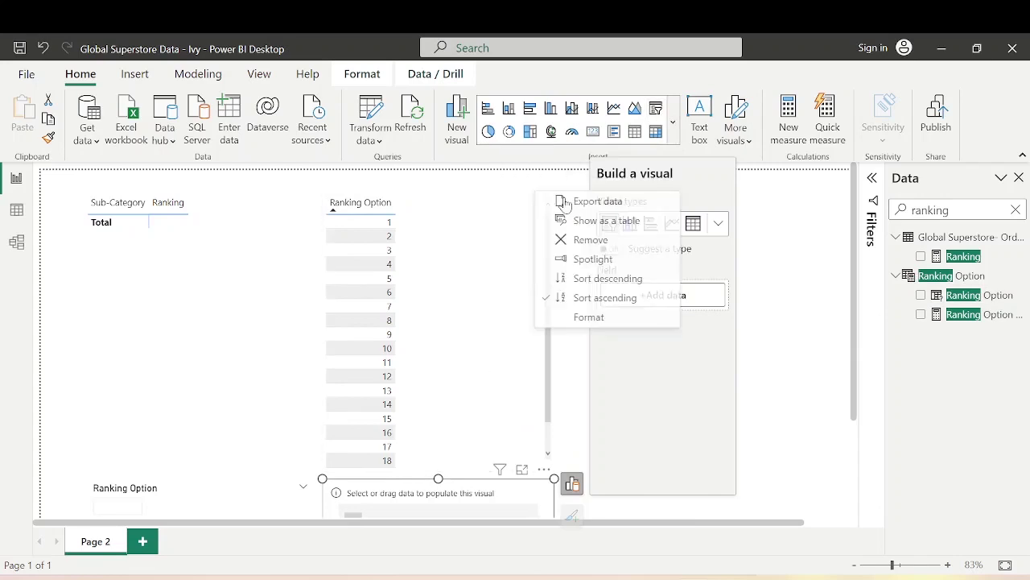
left_click(620, 240)
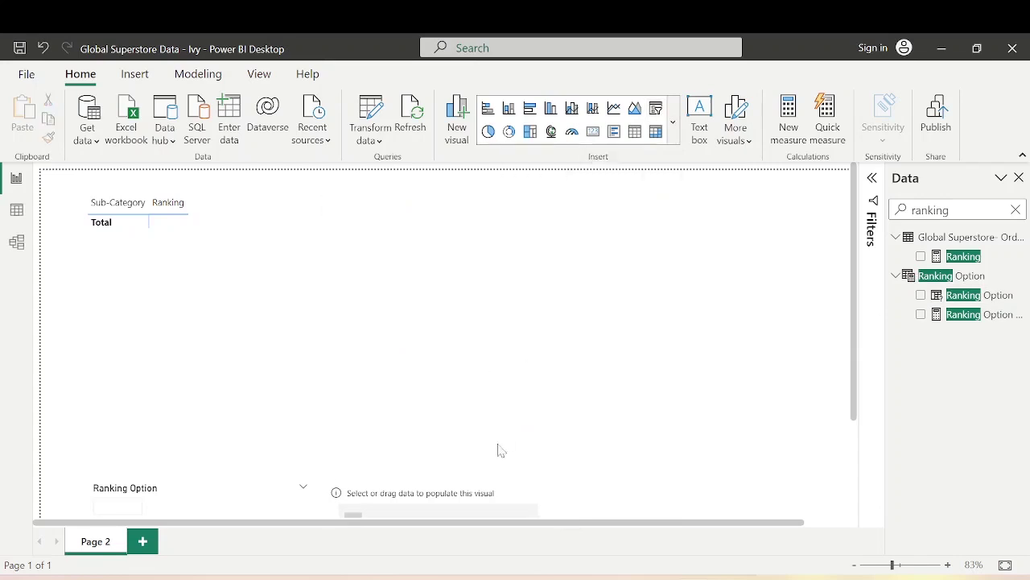
left_click_drag(475, 505, 547, 244)
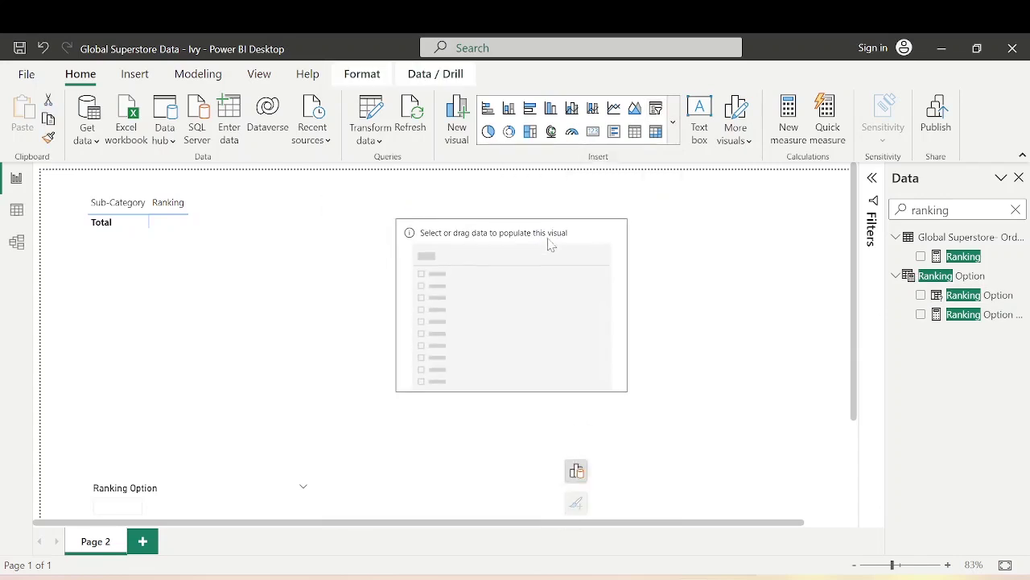
left_click(921, 294)
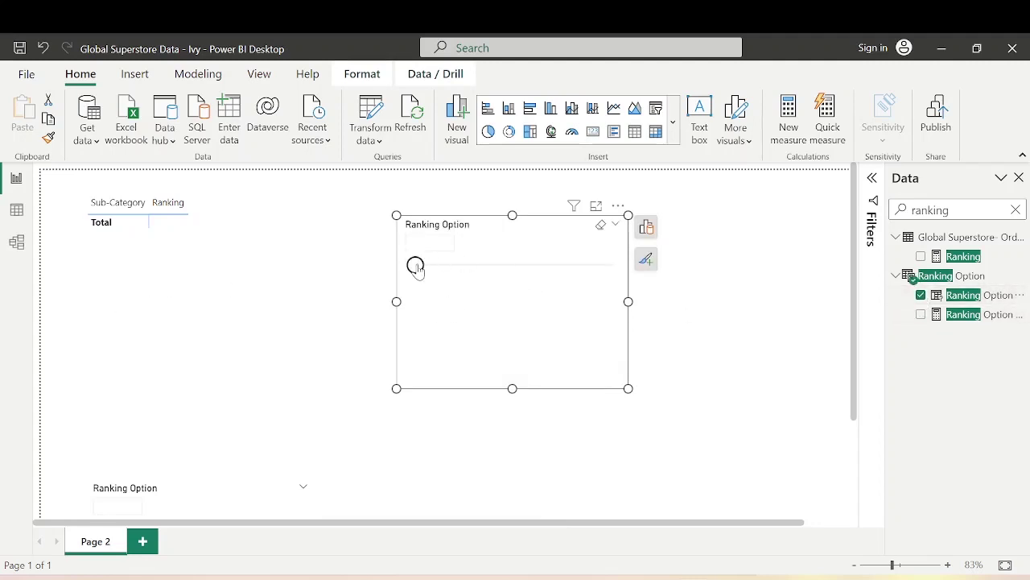
Set the new Ranking Option slicer to 2 and sort the matrix by Ranking in descending order
left_click(429, 240)
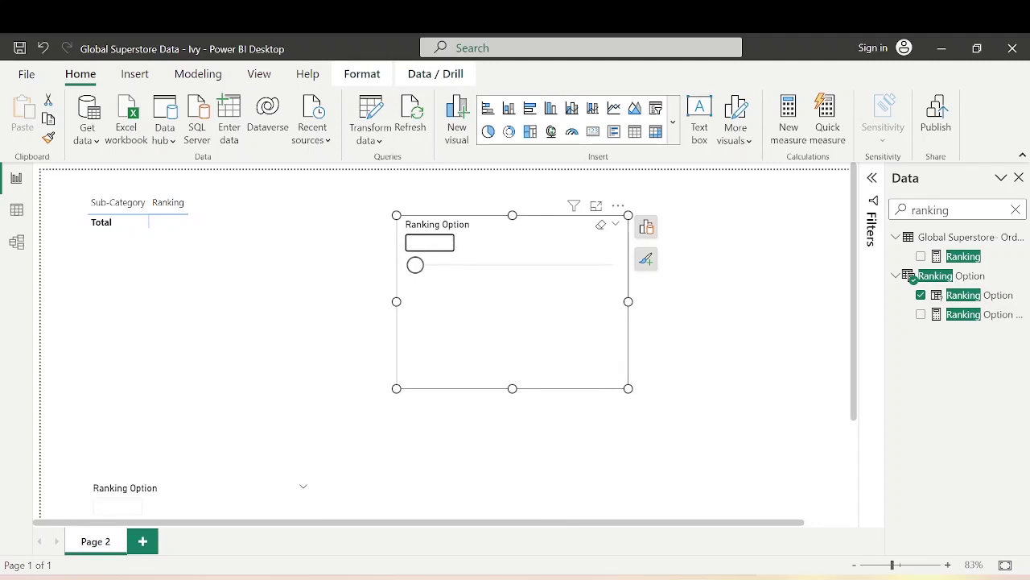
left_click(416, 268)
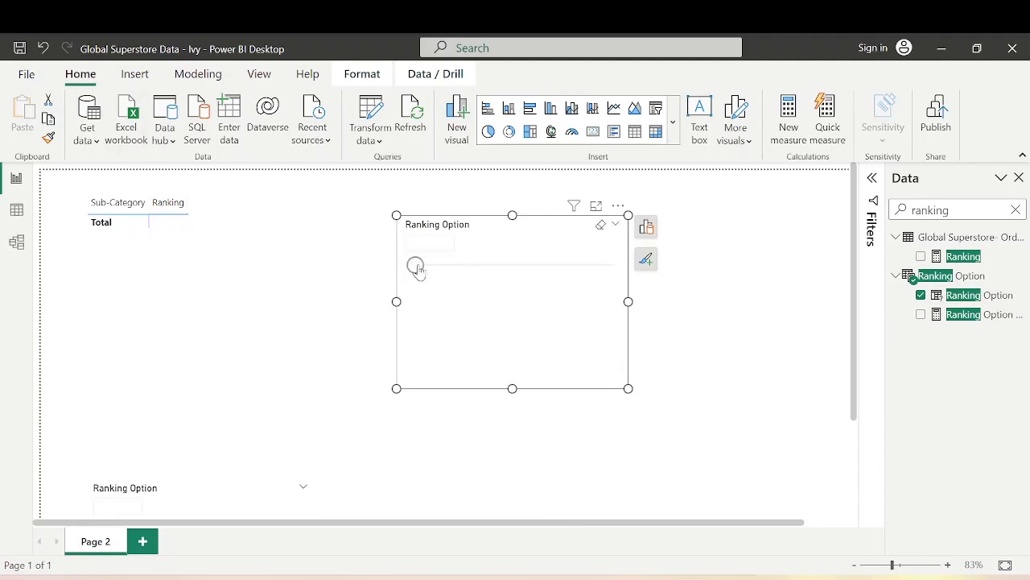
left_click_drag(417, 268, 427, 267)
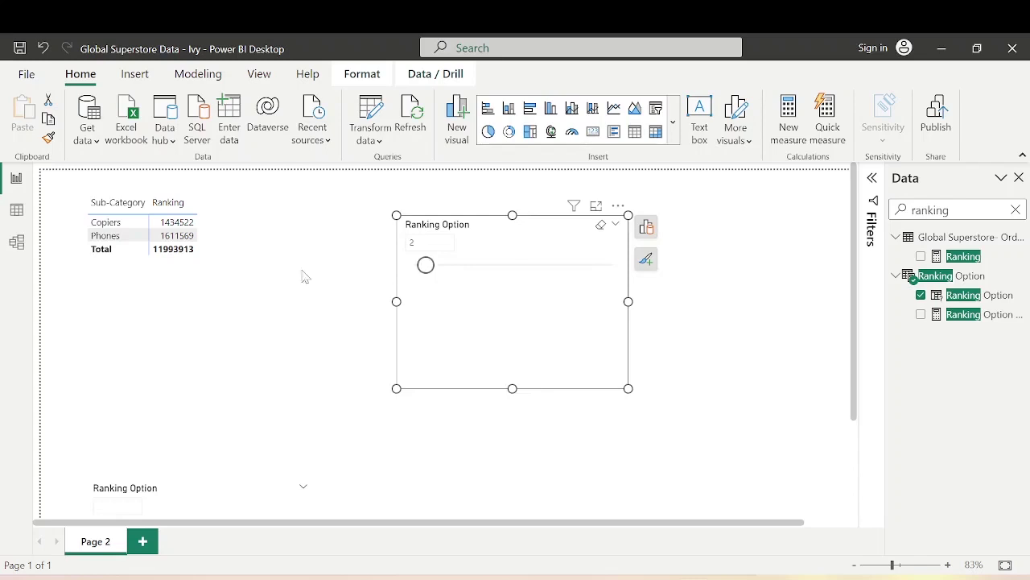
left_click(169, 257)
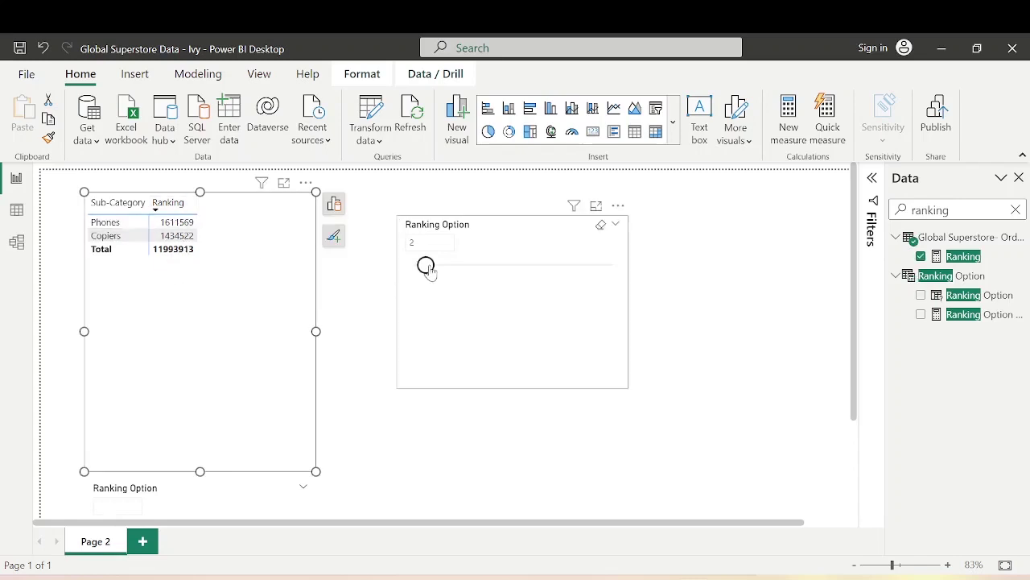
Raise the Ranking Option slicer to 5 and place it at a smaller size beside the matrix
left_click_drag(426, 265, 448, 268)
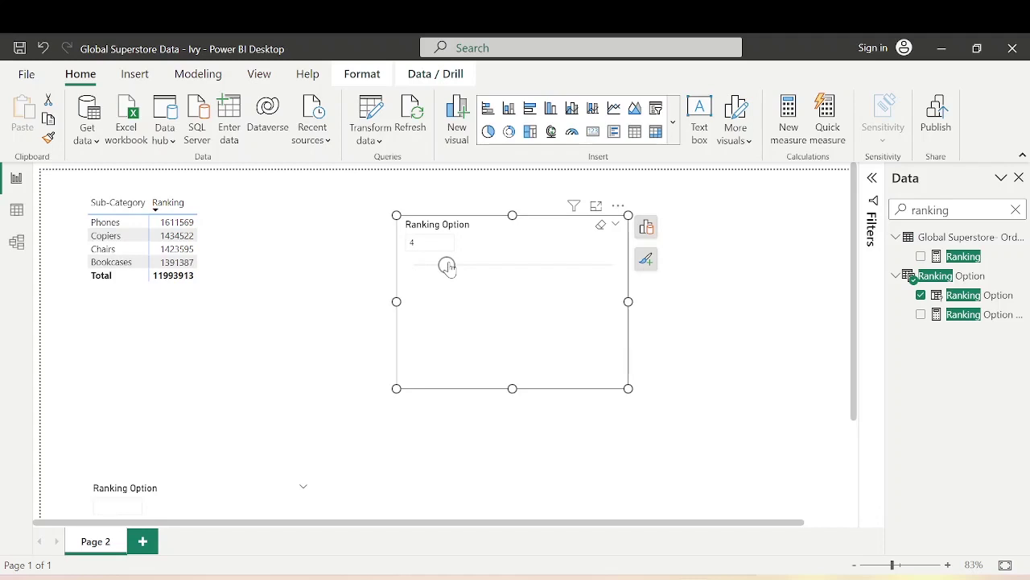
left_click_drag(448, 267, 458, 266)
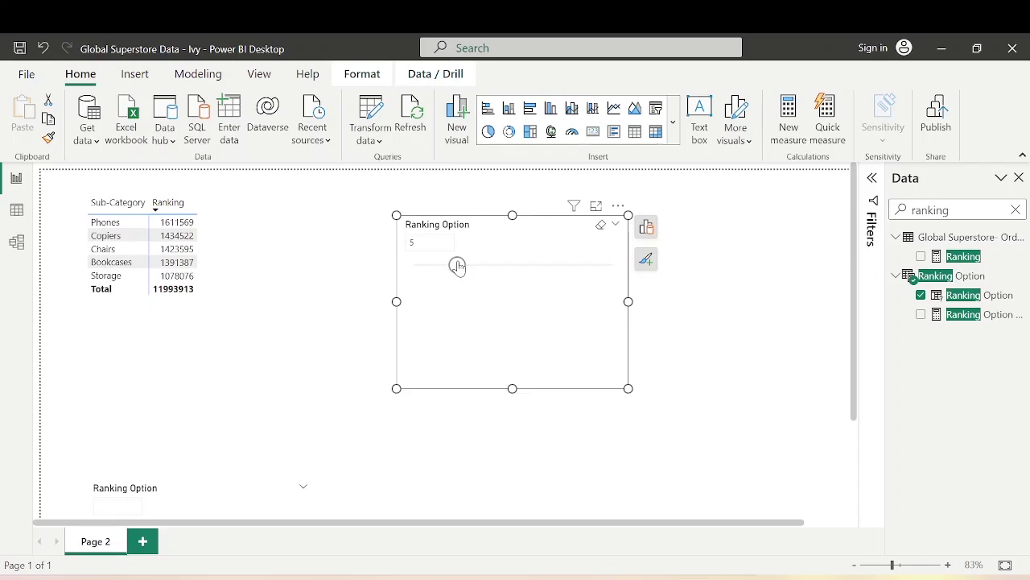
left_click_drag(627, 388, 554, 285)
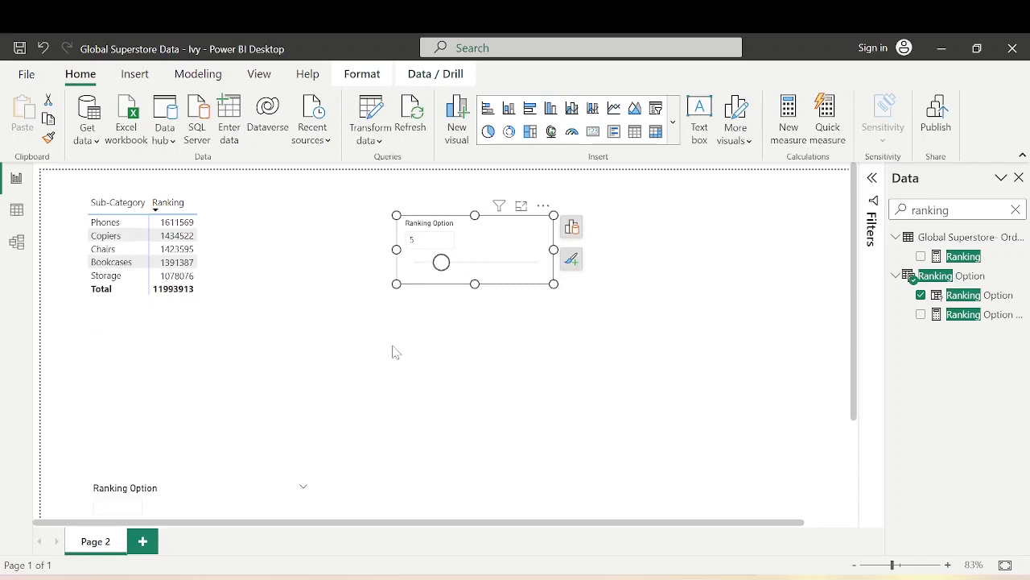
left_click(354, 322)
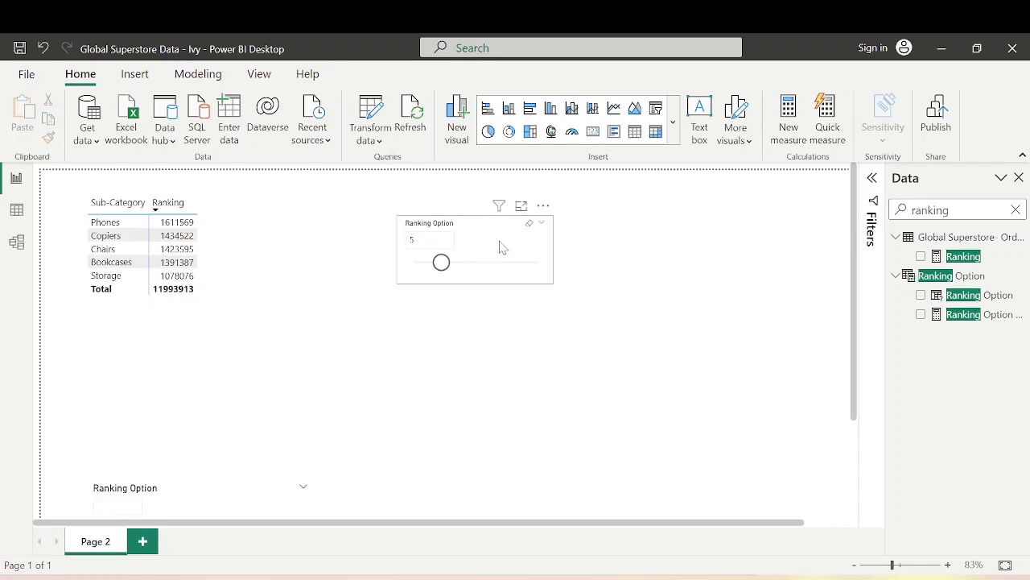
left_click_drag(475, 246, 322, 224)
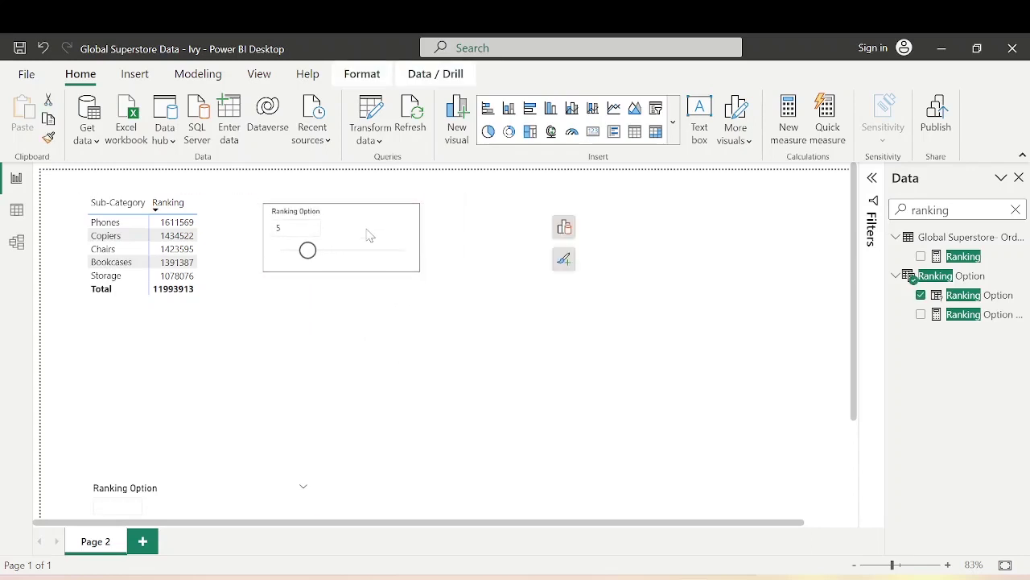
left_click(758, 414)
Create a new calculated table in Data view and name it TopBottom in its formula
left_click(1016, 209)
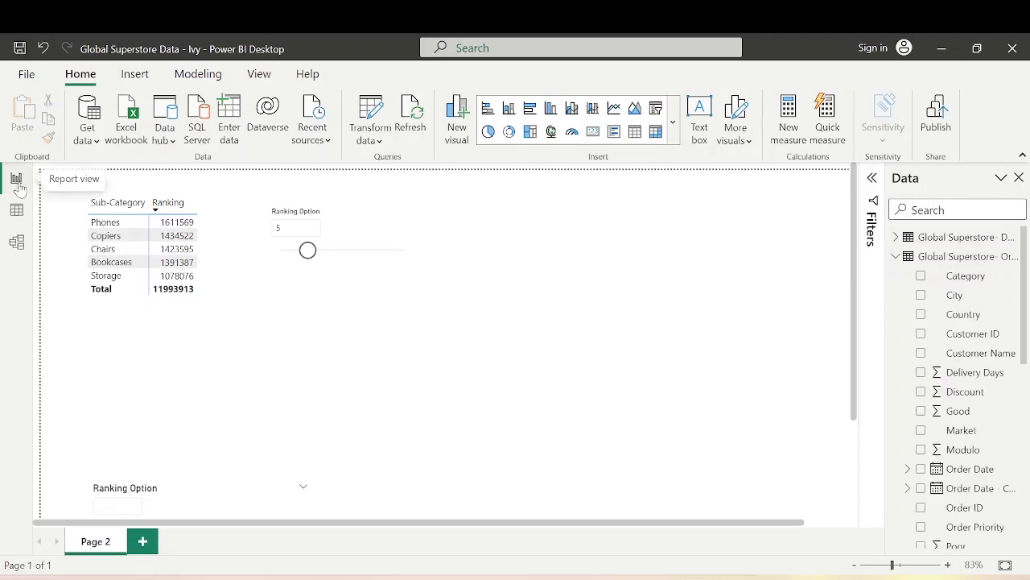
left_click(17, 211)
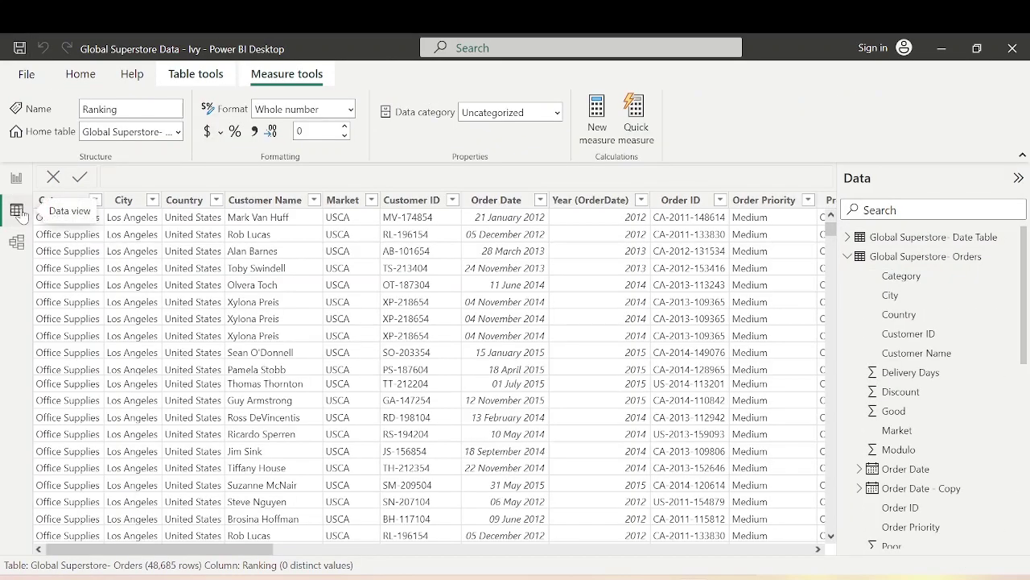
left_click(197, 74)
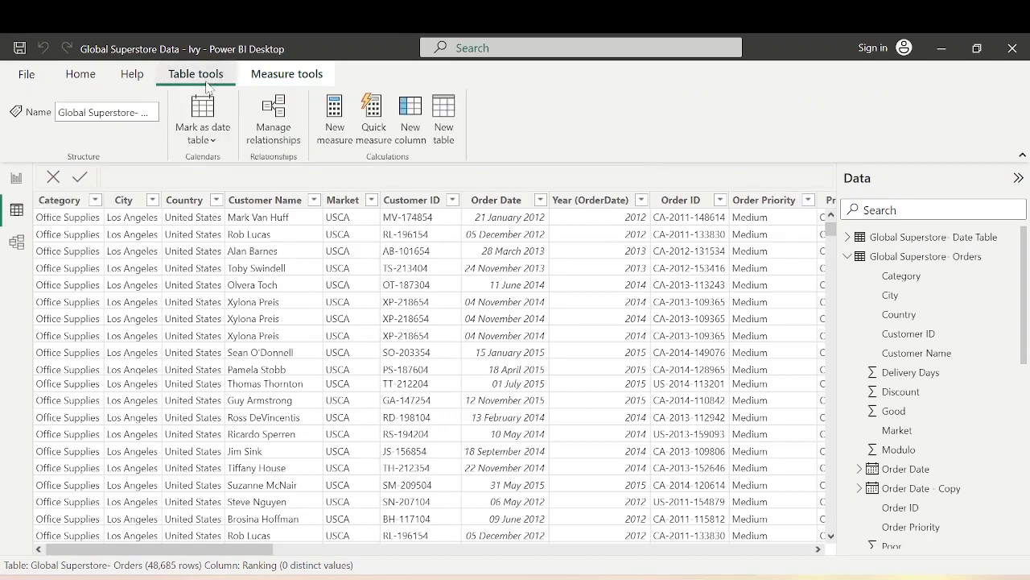
left_click(453, 117)
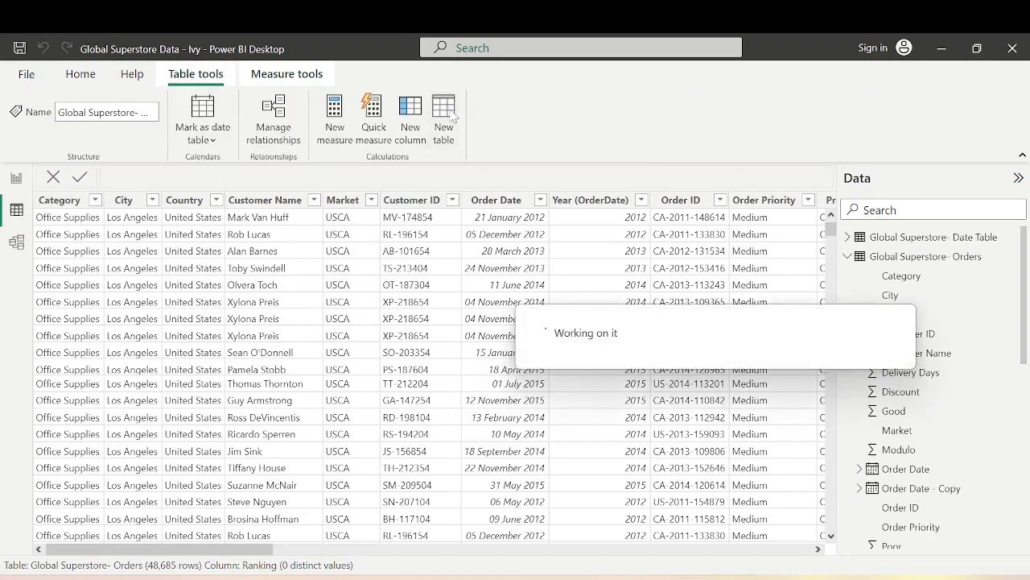
key("BackSpace")
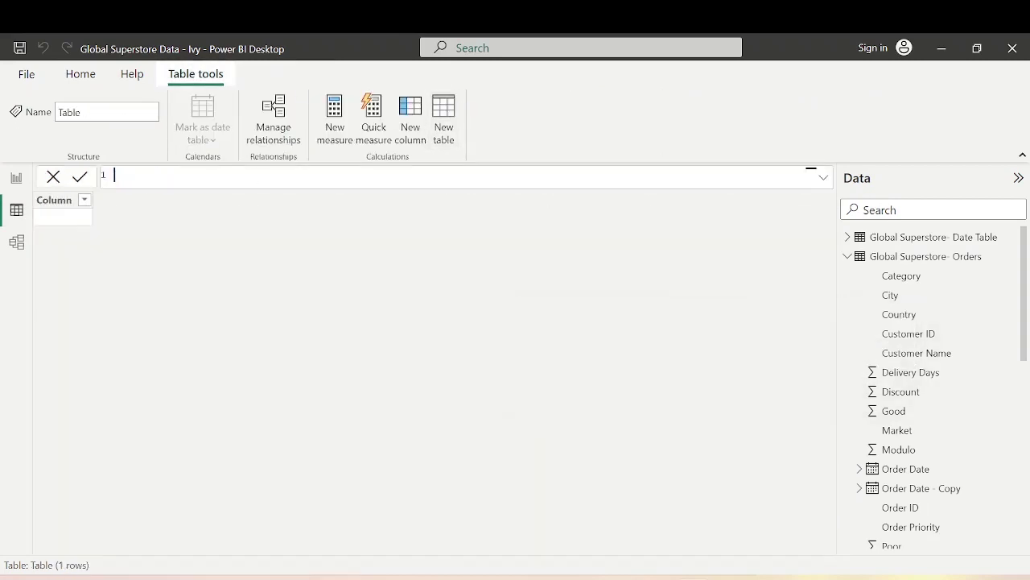
type("Top")
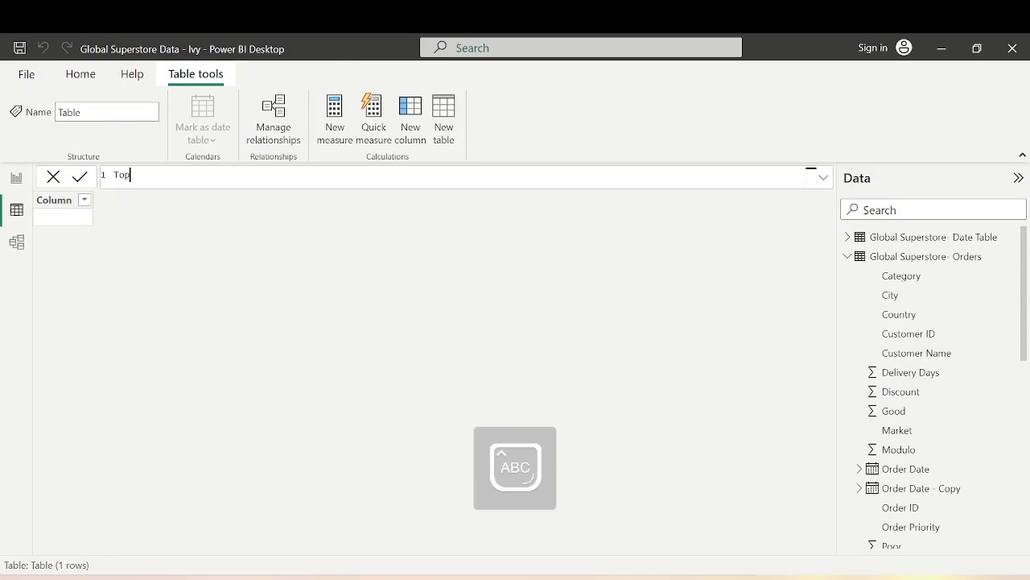
type("Botto")
key("BackSpace")
key("BackSpace")
key("BackSpace")
type("tt")
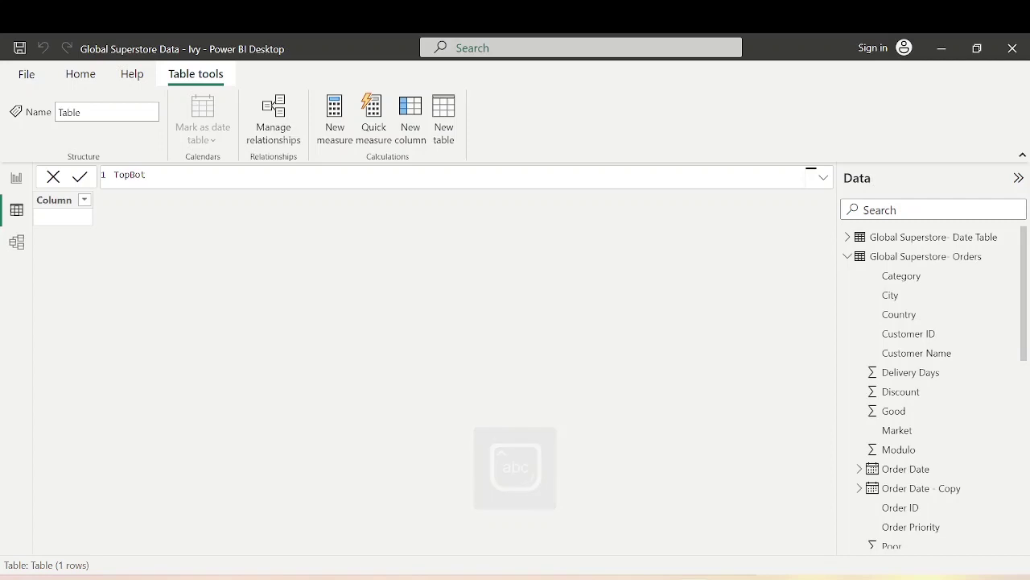
type("tom =")
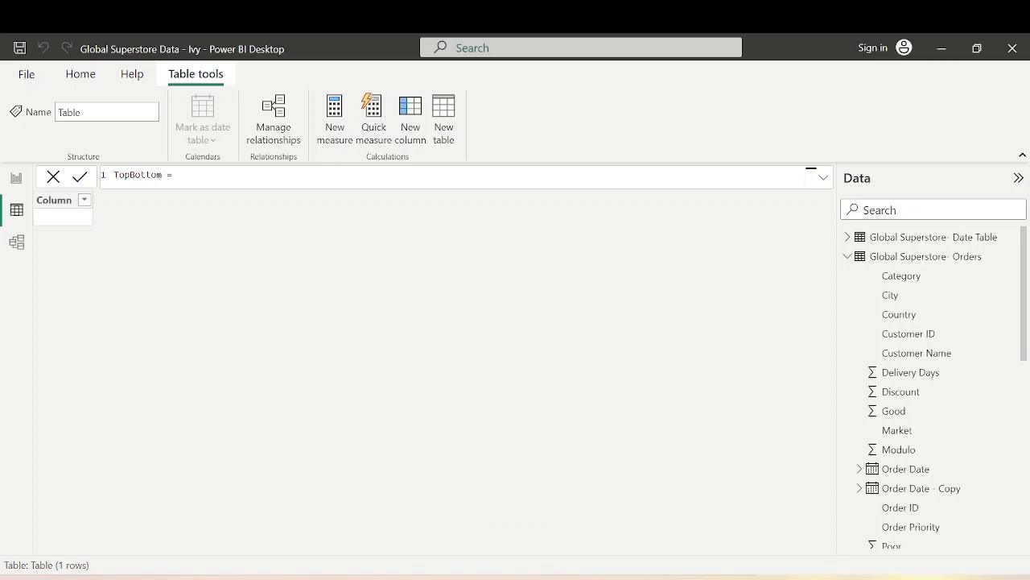
Define the TopBottom table with the values {"Top","Bottom"} and commit the formula
type("{\"T")
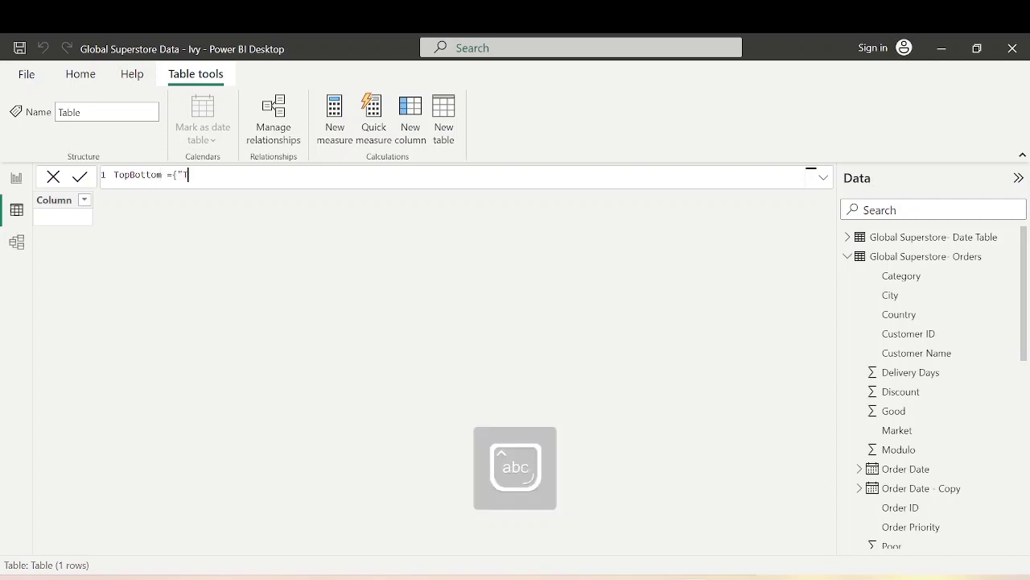
type("op\",")
type("{")
key("Caps_Lock")
key("BackSpace")
type("\"B")
key("Caps_Lock")
type("Bottom\"}")
key("Return")
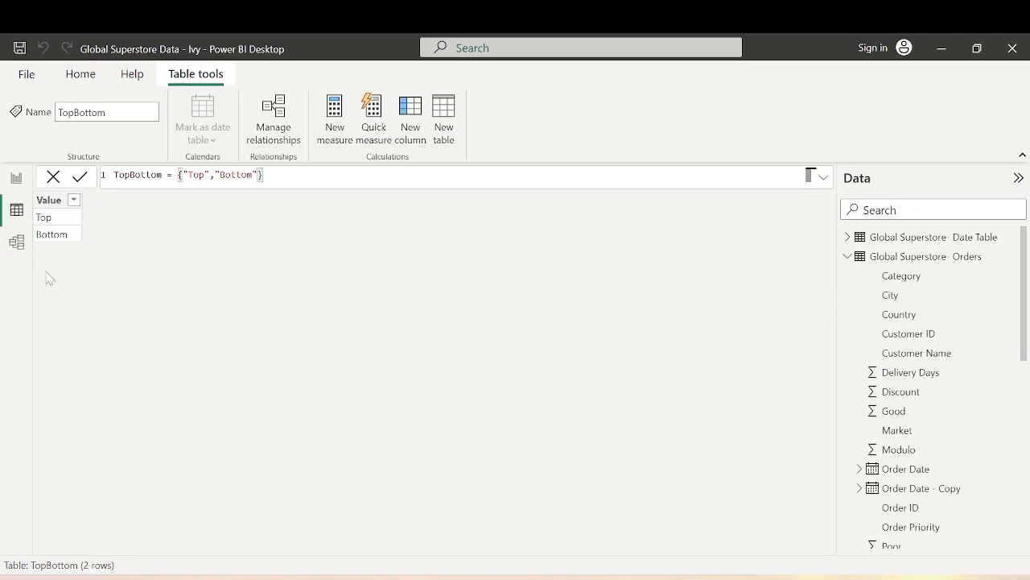
scroll(926, 459, "down", 5)
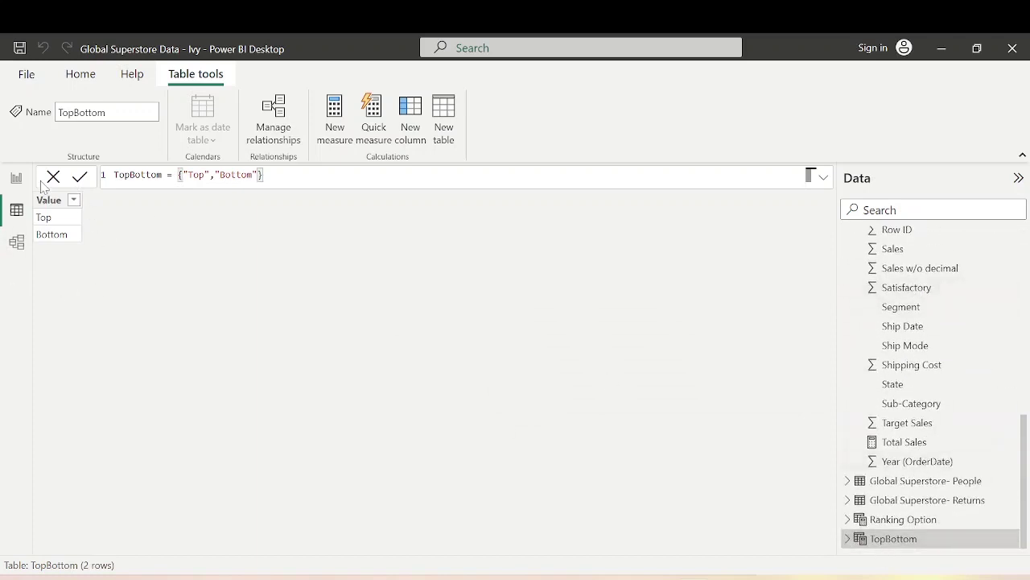
Add a small slicer for the TopBottom table's Value field on the report page, beside the Ranking Option slicer
left_click(16, 179)
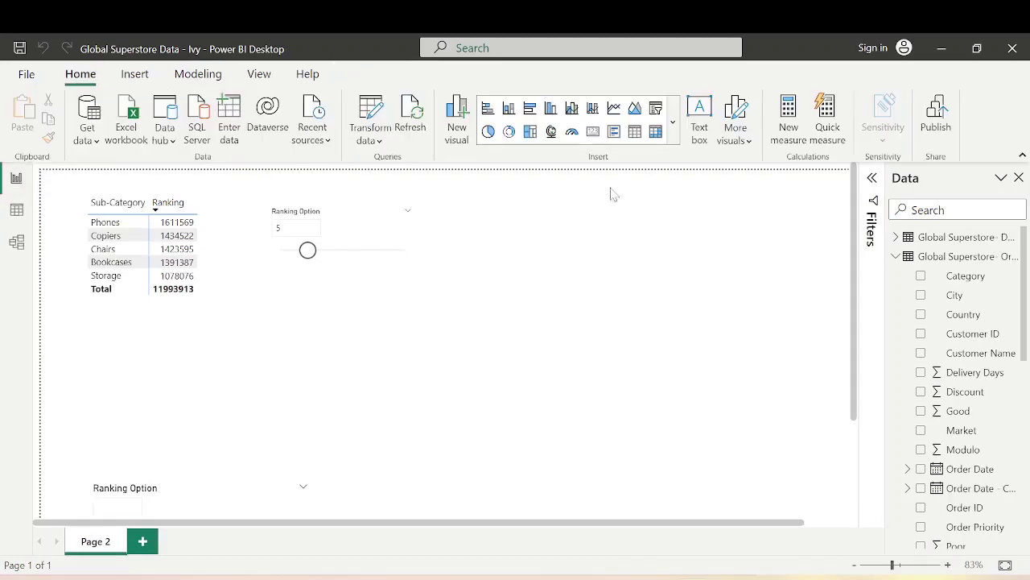
left_click(656, 107)
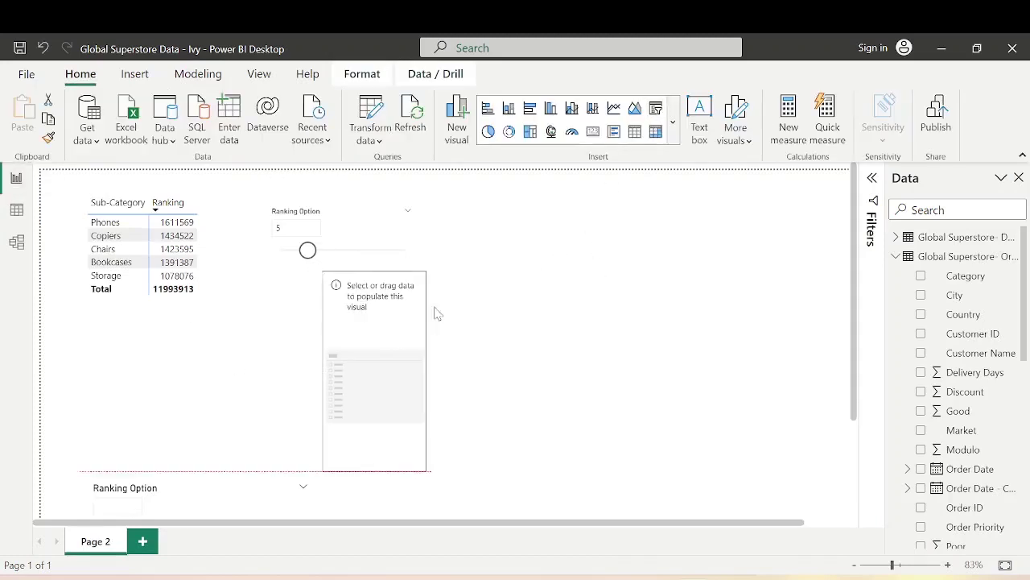
left_click_drag(435, 313, 527, 255)
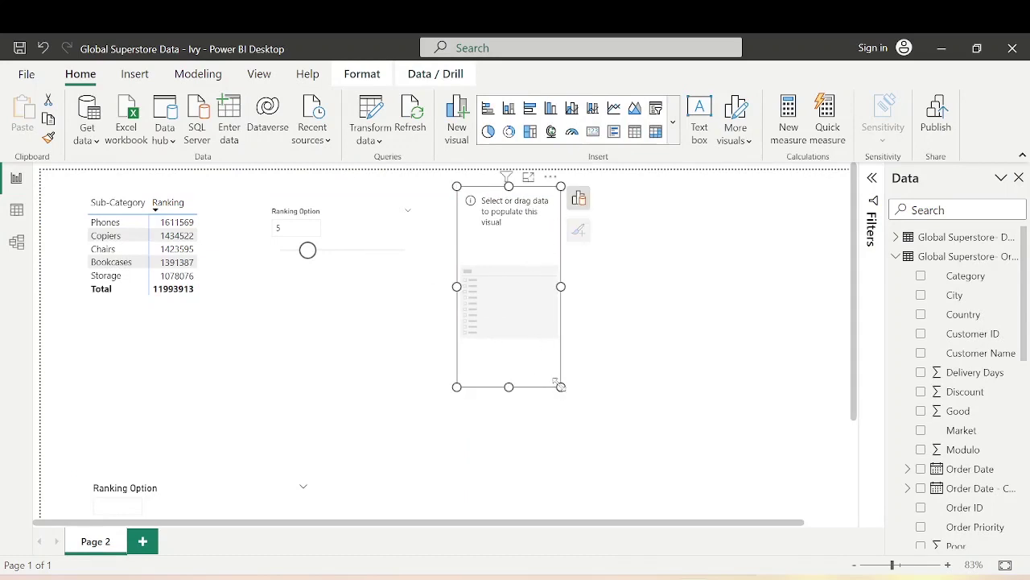
left_click_drag(552, 388, 564, 256)
left_click(958, 209)
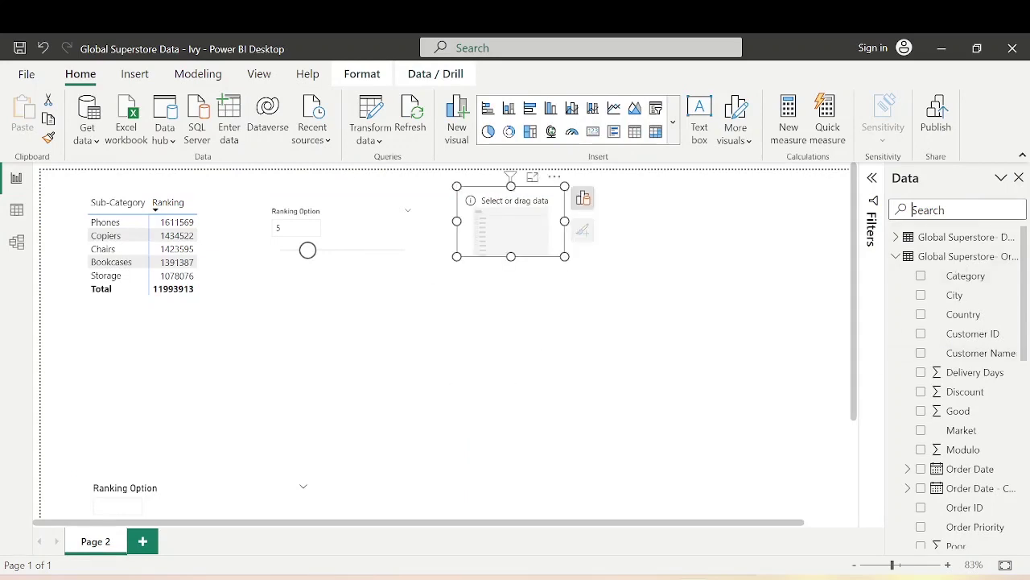
type("top")
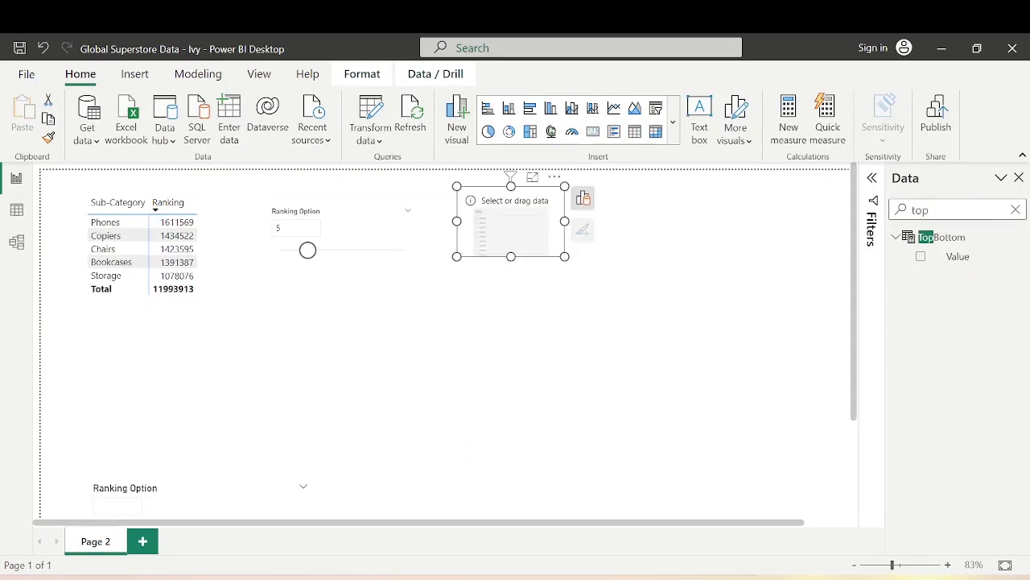
left_click(921, 256)
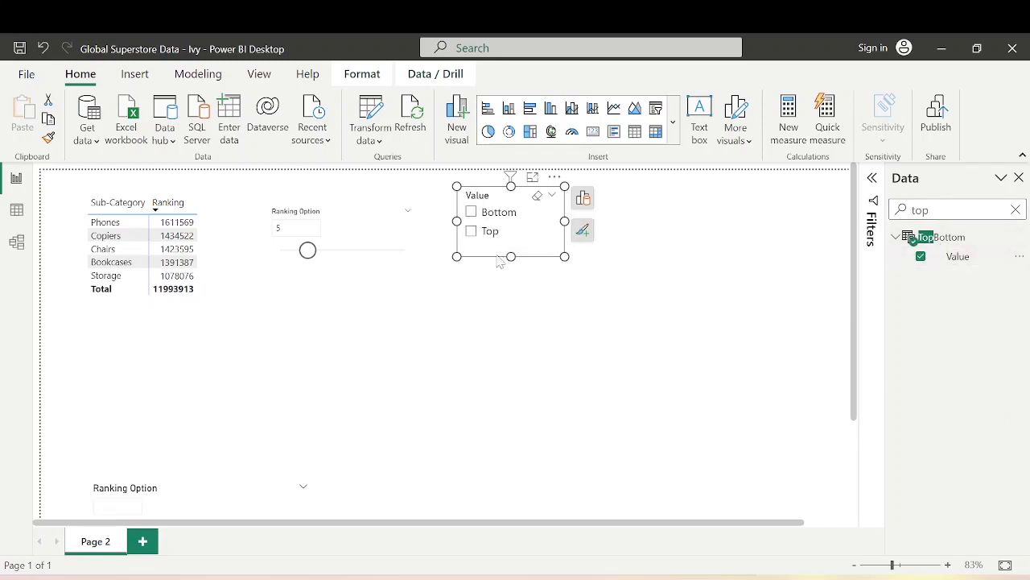
Sort the Value slicer so that Top is listed before Bottom
left_click(471, 232)
left_click(472, 214)
left_click(555, 179)
mouse_move(681, 290)
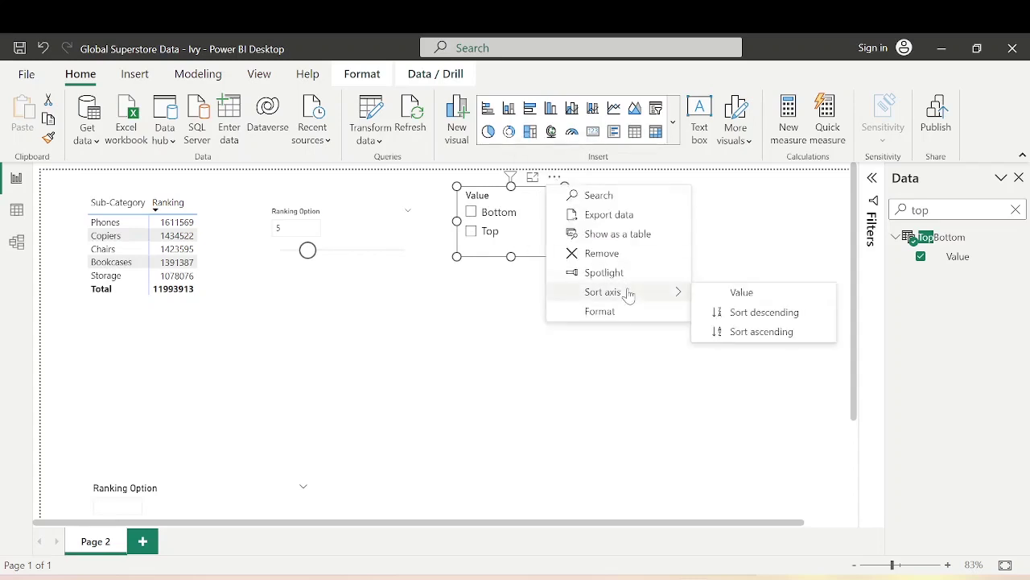
left_click(735, 295)
left_click(519, 323)
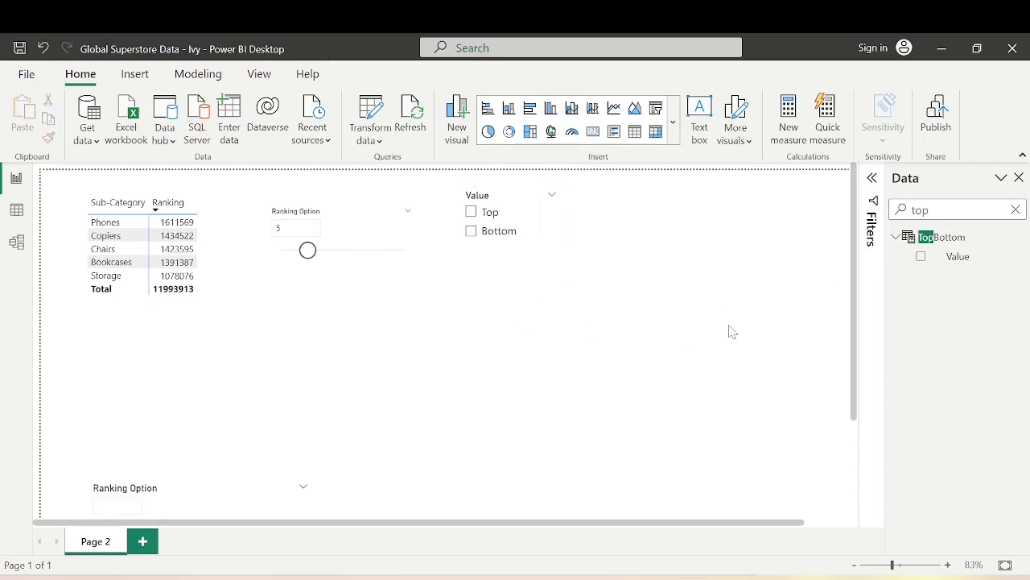
Find and open the Ranking measure, and duplicate its _topsubcategory RANKX variable on a new line directly below
left_click(1016, 210)
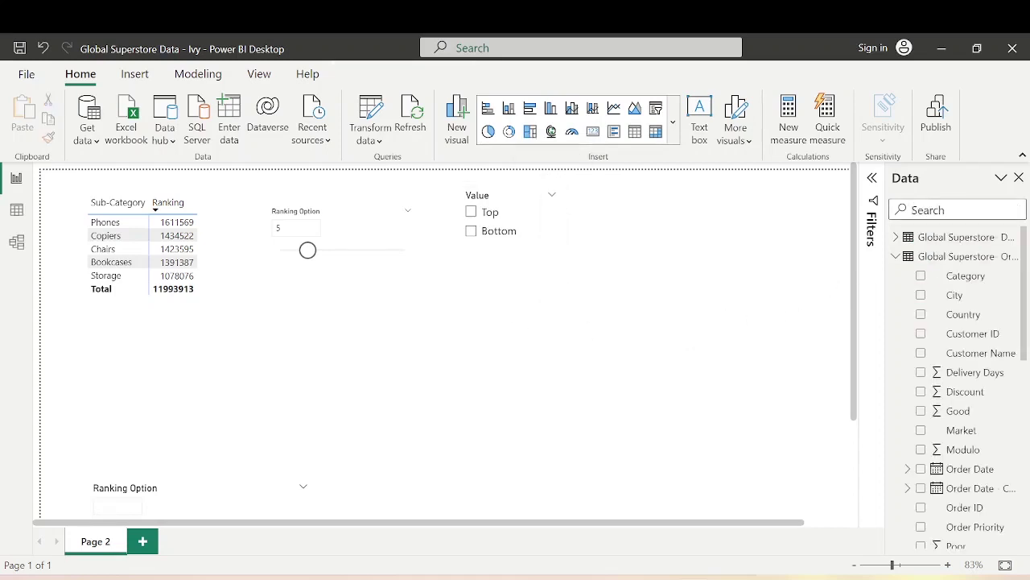
type("ranking")
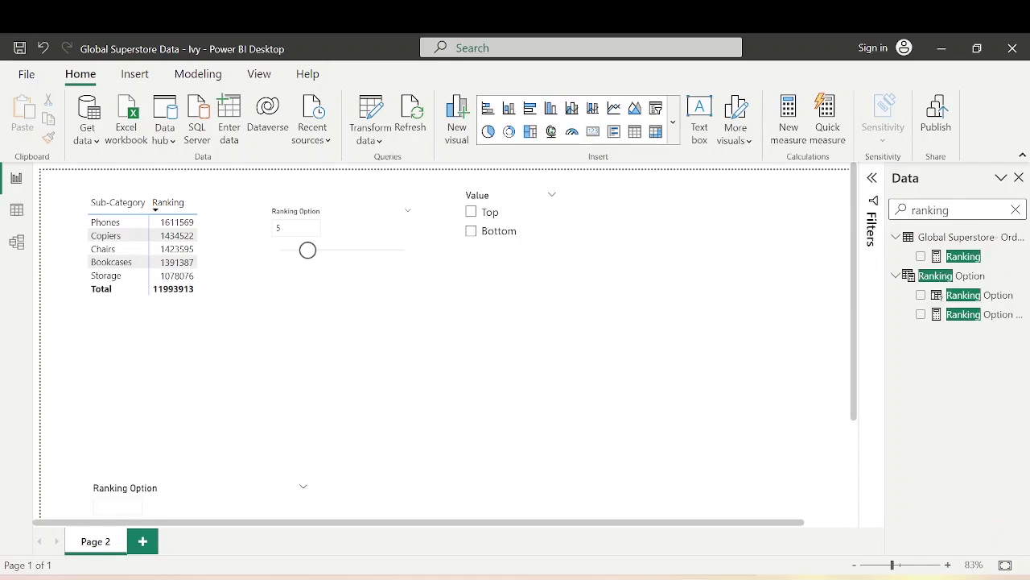
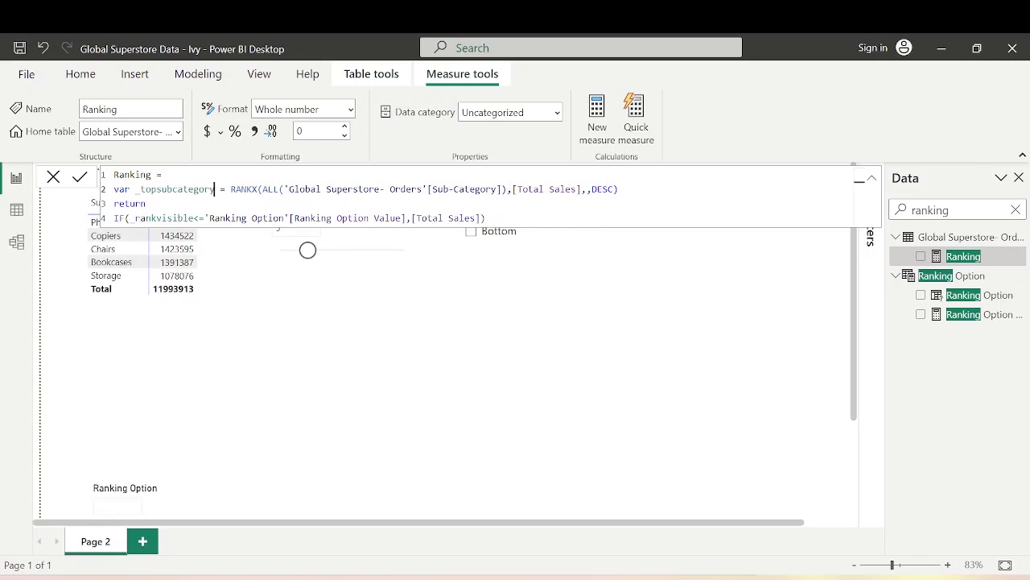
left_click_drag(618, 188, 113, 188)
key("ctrl+c")
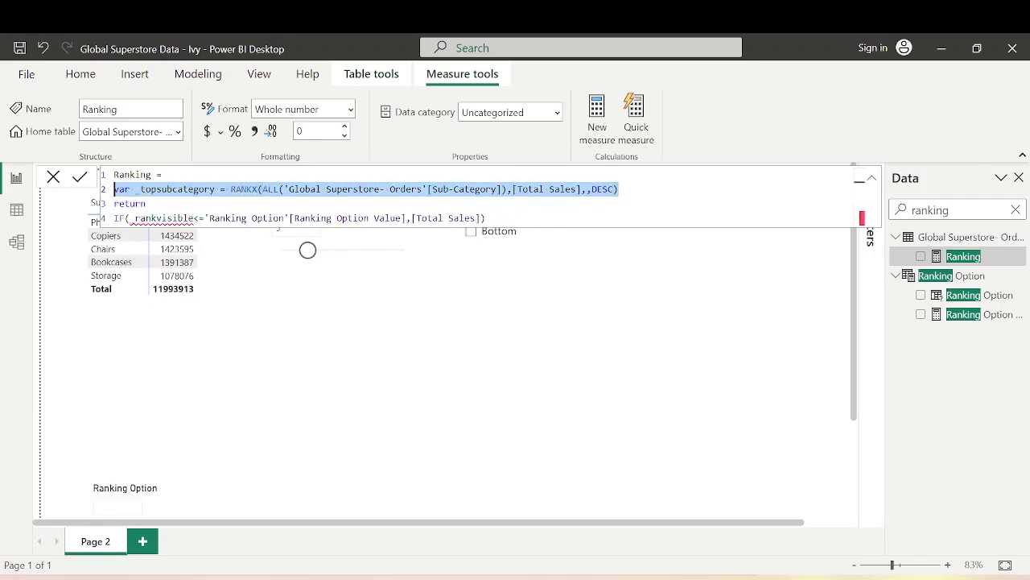
left_click(620, 189)
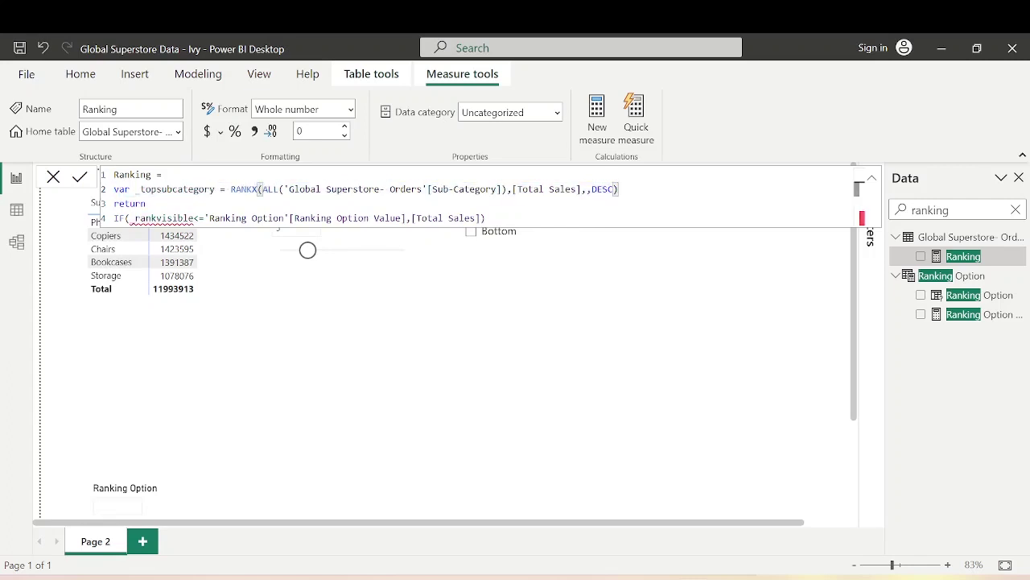
key("Return")
key("ctrl+v")
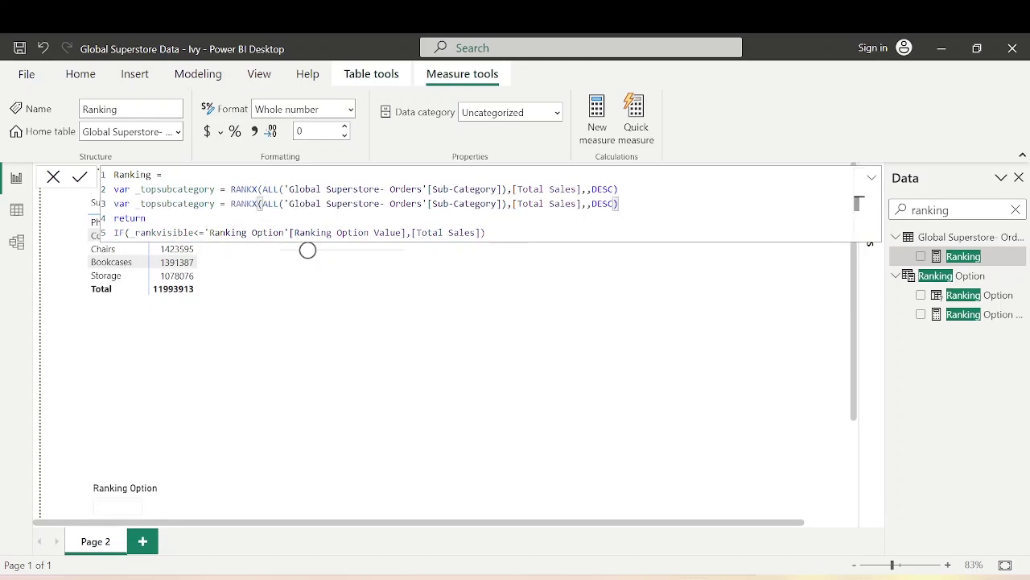
Rename the duplicated variable in the Ranking measure to _bottomsubcategory
left_click(158, 202)
key("BackSpace")
key("BackSpace")
key("BackSpace")
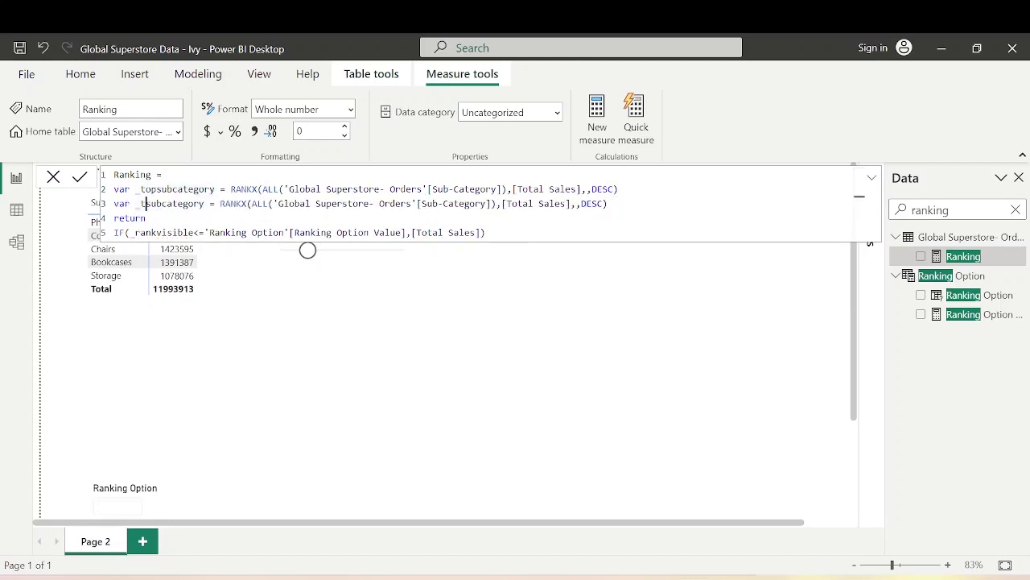
type("n")
key("BackSpace")
type("bottom")
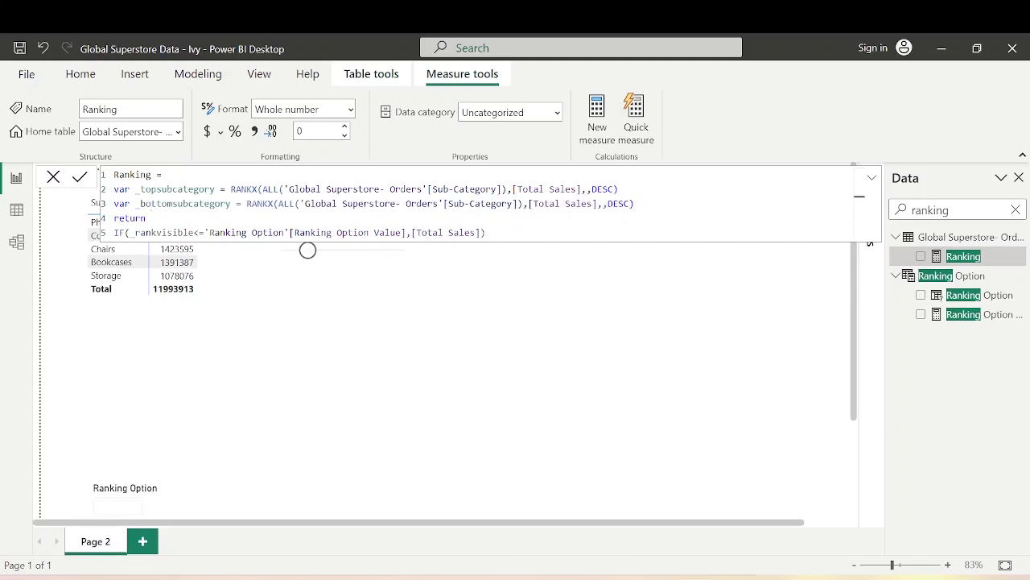
Change the RANKX order of the _bottomsubcategory variable to ASC
key("End")
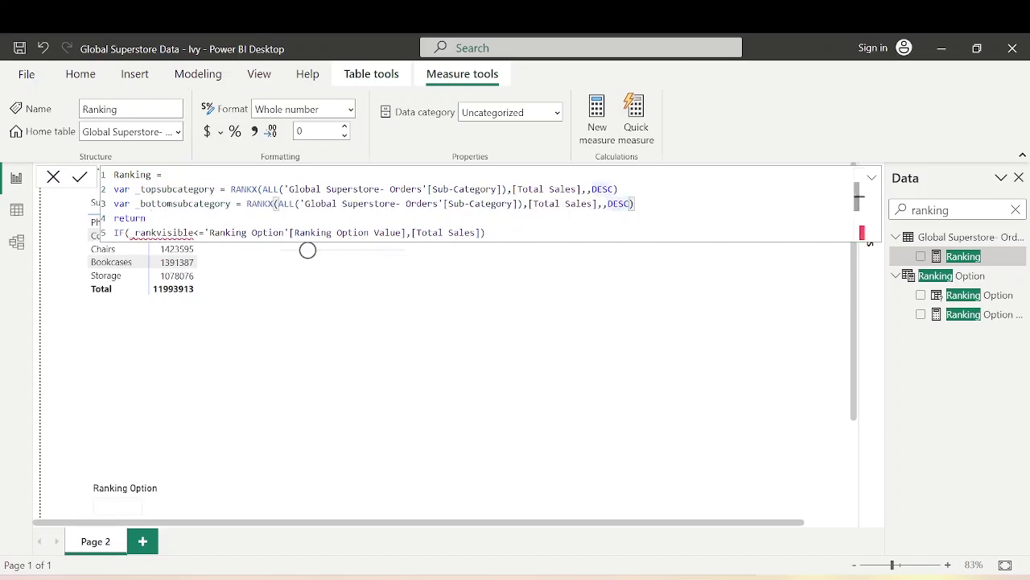
key("BackSpace")
key("BackSpace")
key("BackSpace")
key("BackSpace")
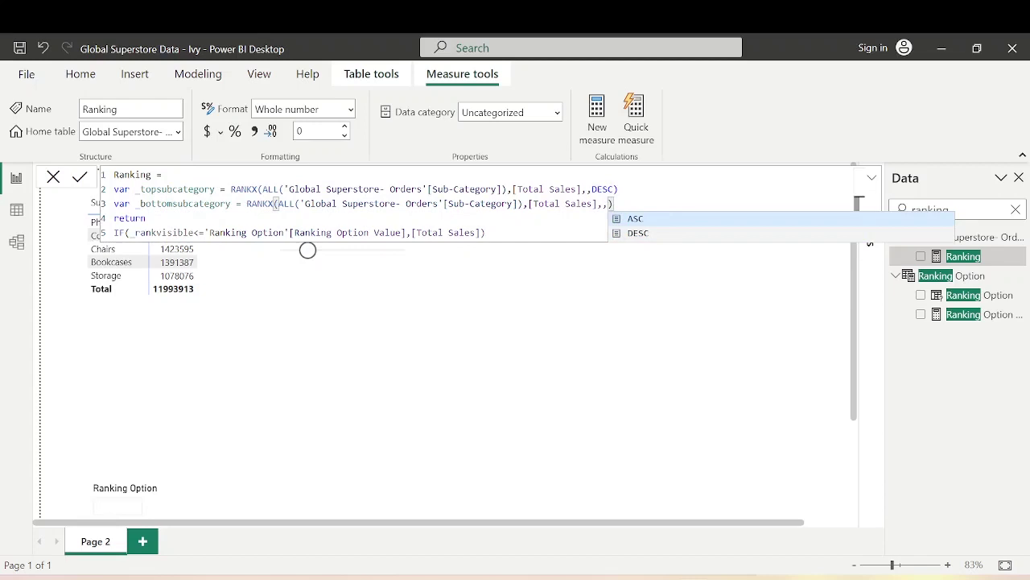
key("Tab")
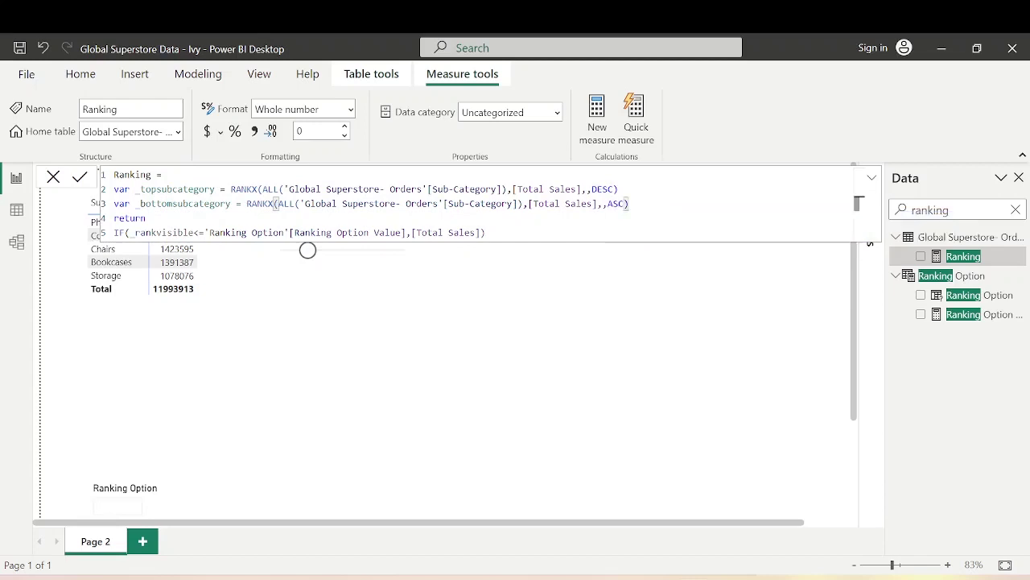
Add a new variable _ranking that starts with an IF function, below the _bottomsubcategory line of the Ranking measure
key("End")
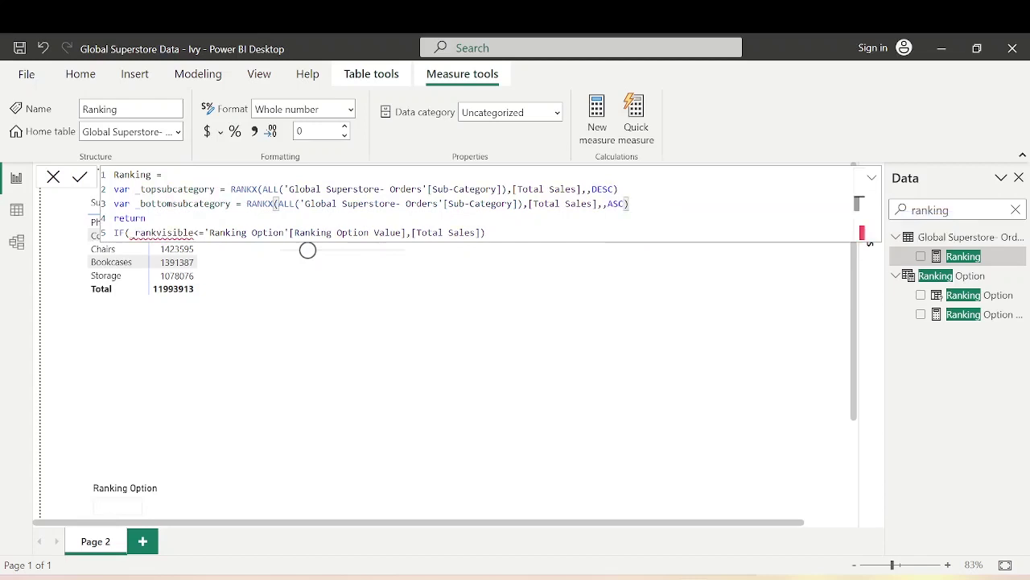
key("shift+Return")
key("shift+Return")
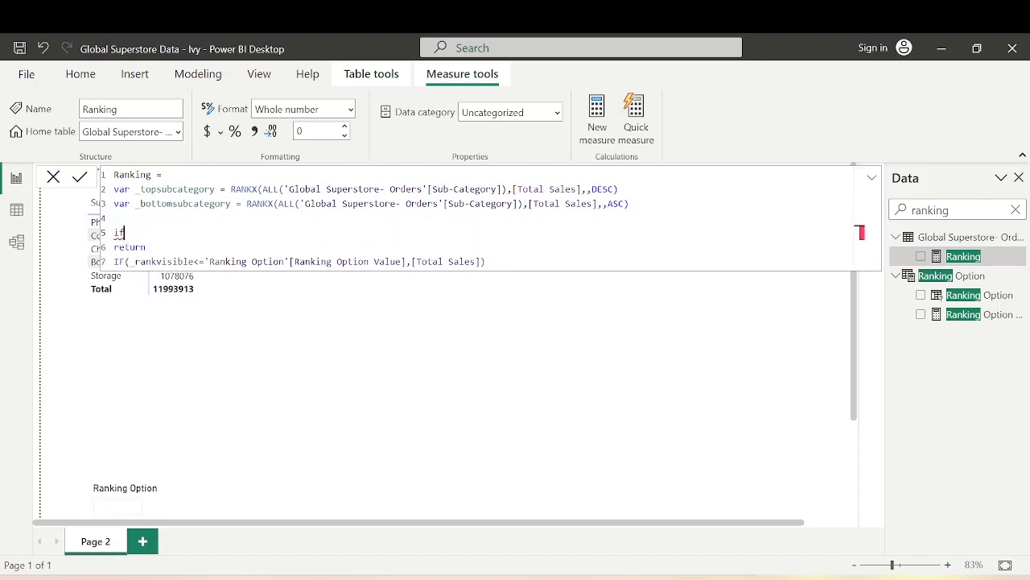
type("var _rank")
key("BackSpace")
key("BackSpace")
key("BackSpace")
key("BackSpace")
key("BackSpace")
key("BackSpace")
type("_ranking =if")
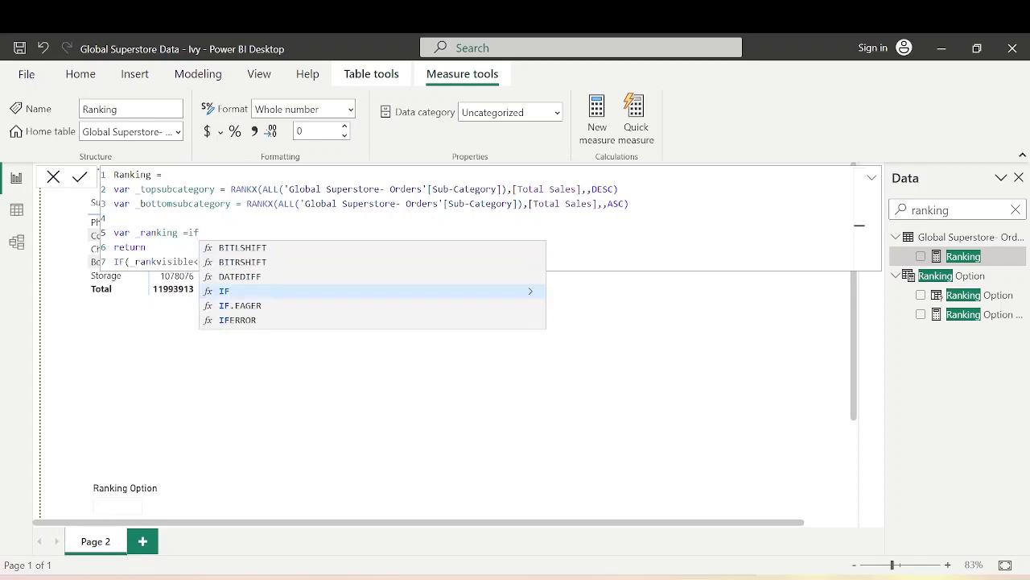
key("Tab")
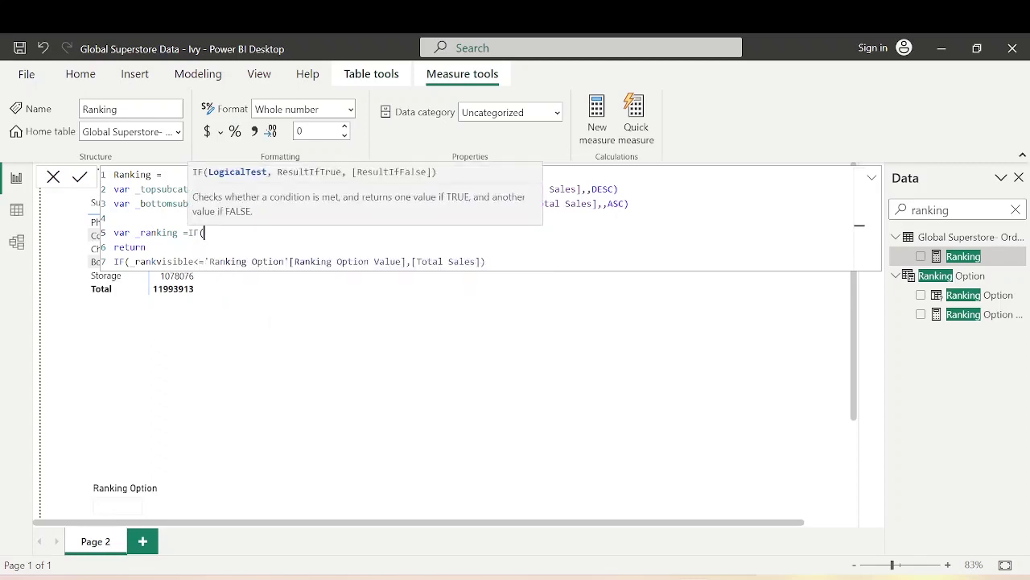
Give the _ranking IF the condition SELECTEDVALUE(TopBottom[Value]) = "Top", with a comma on the following line for its results
type("selec")
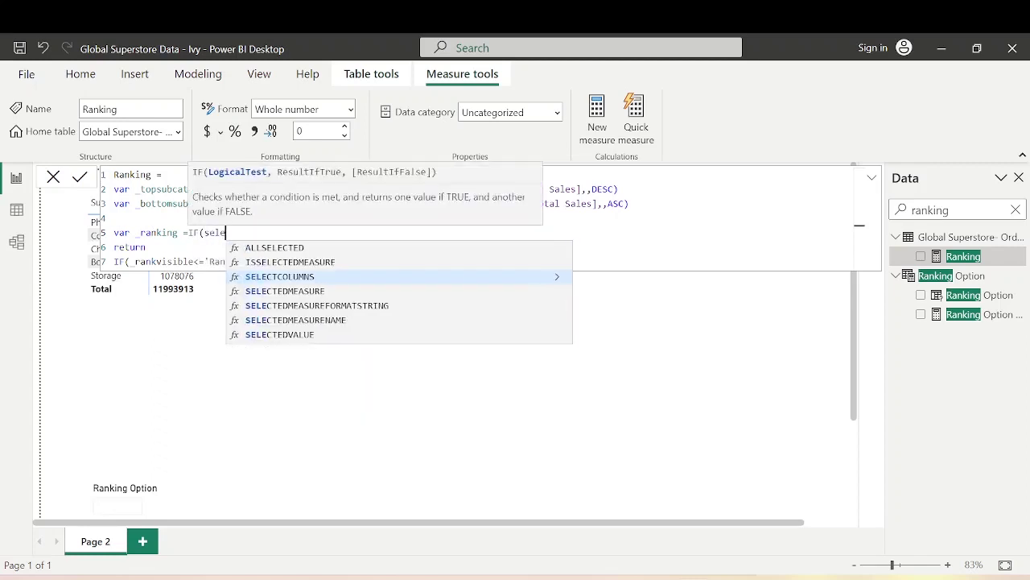
key("Down")
key("Down")
key("Down")
key("Down")
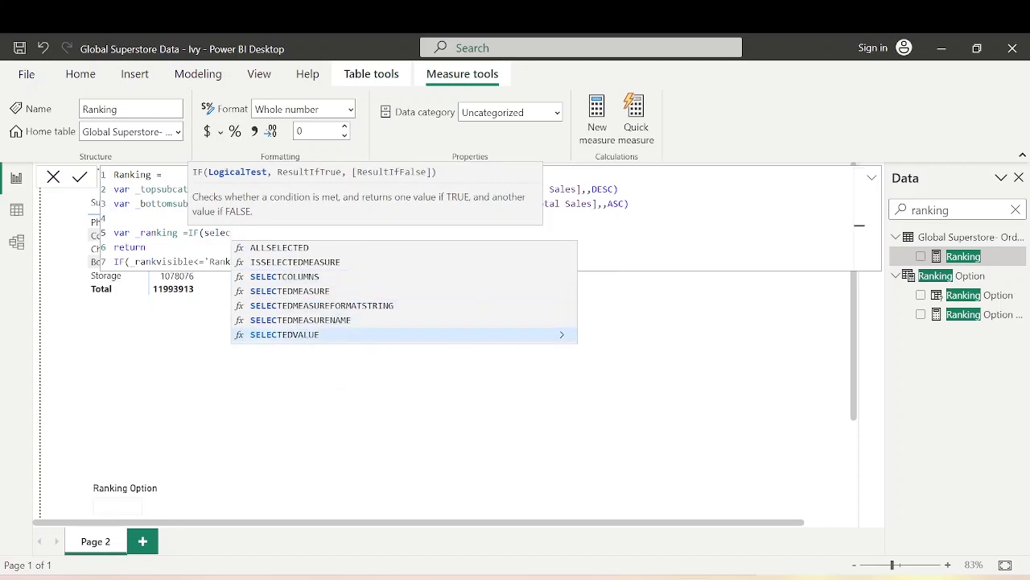
key("Tab")
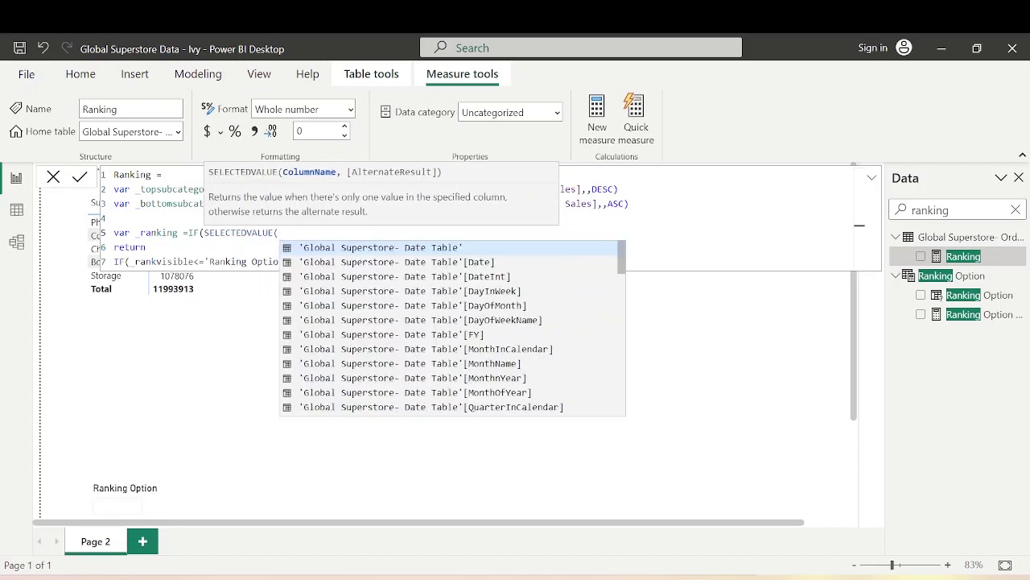
type("top")
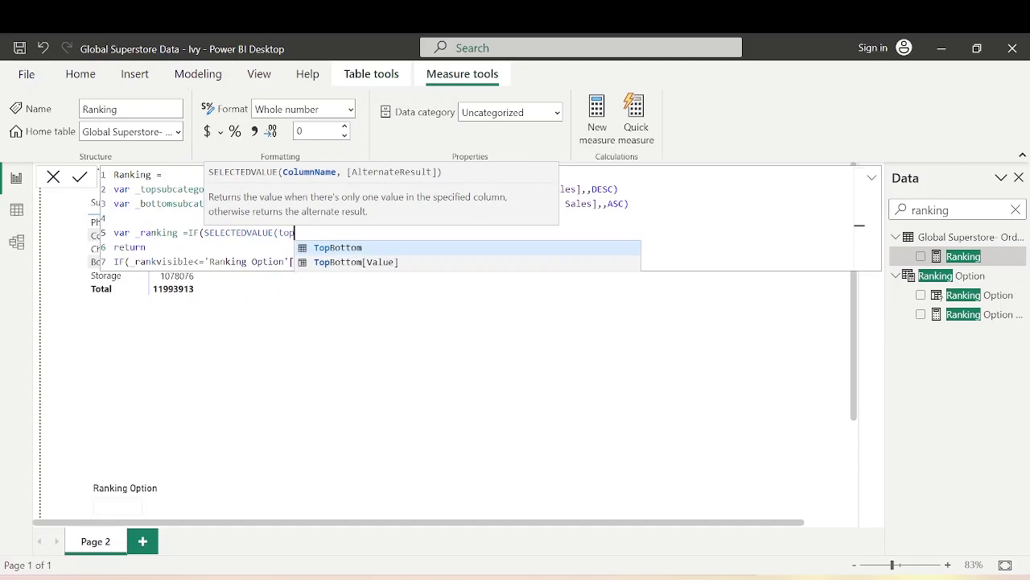
key("Down")
key("Tab")
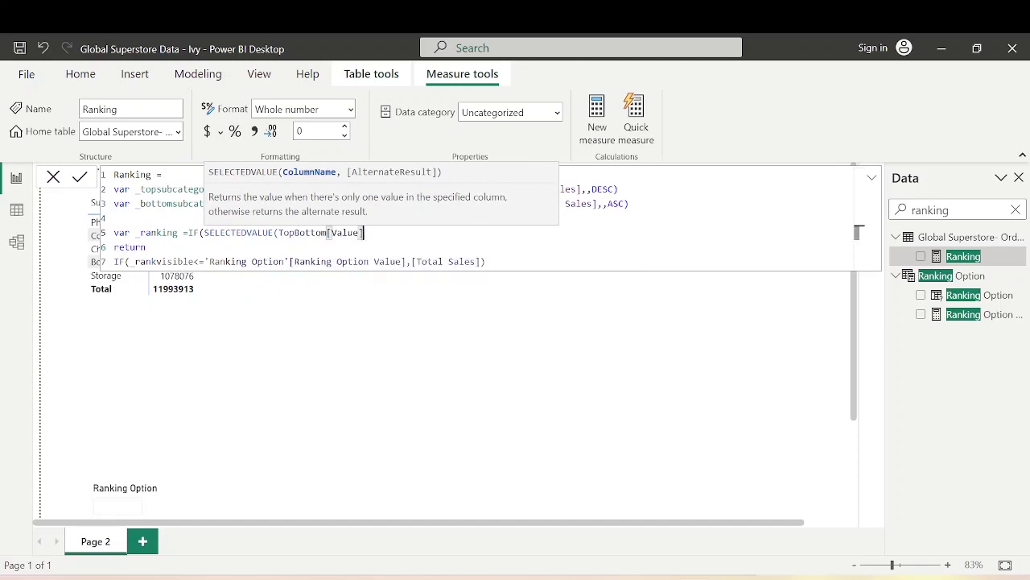
type("=\"Top\"")
key("shift+Return")
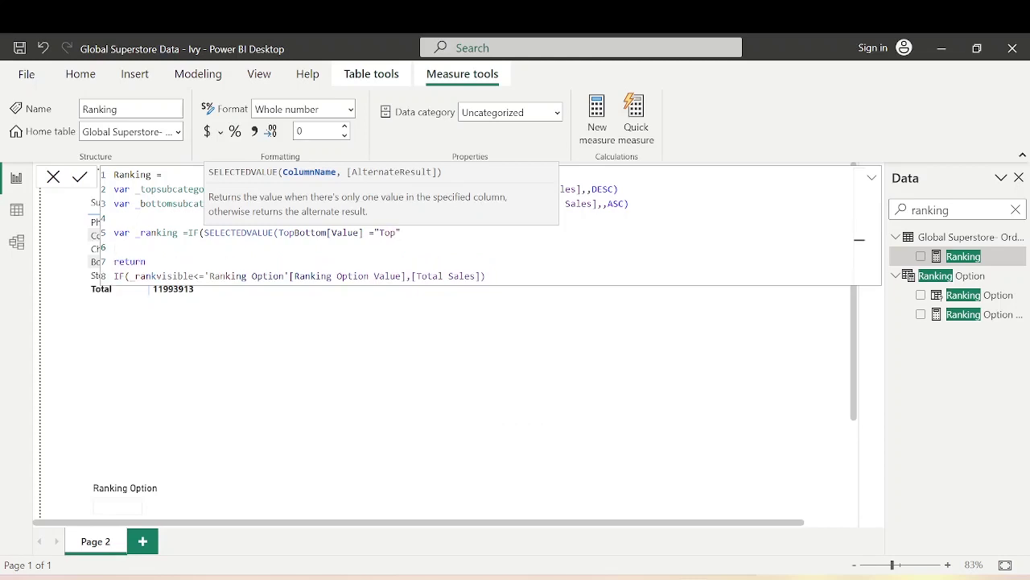
type(",")
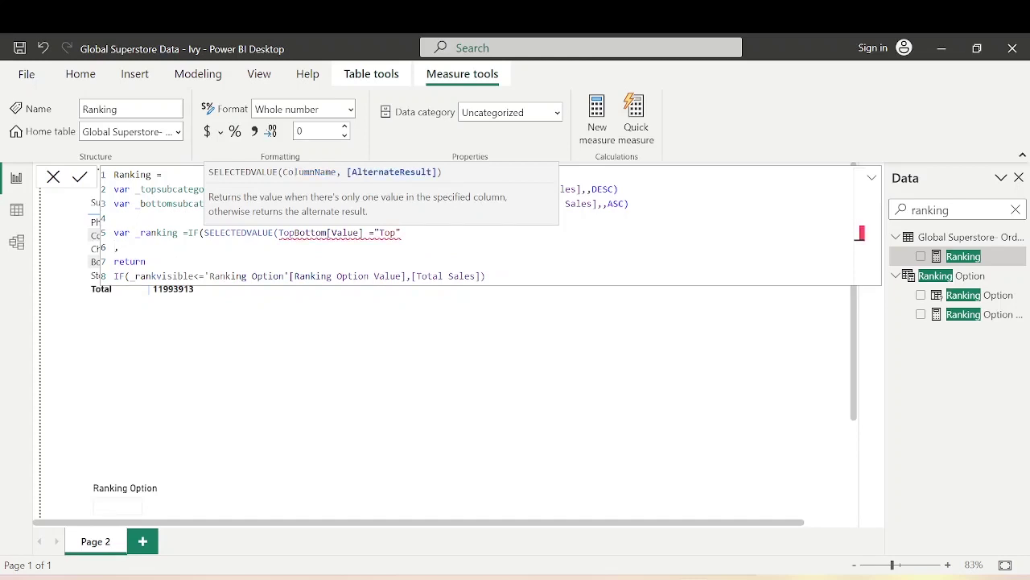
left_click(368, 233)
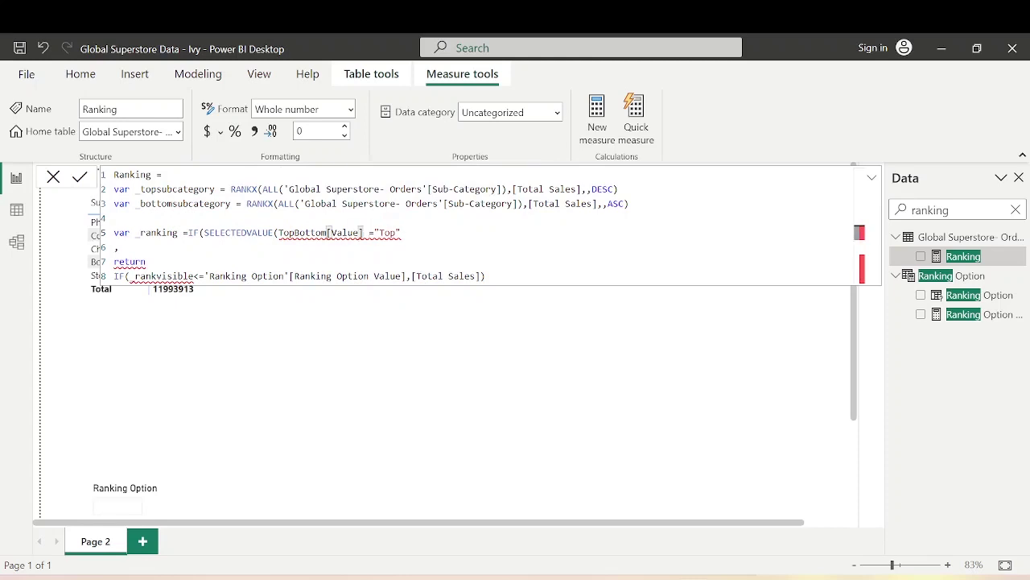
type(")")
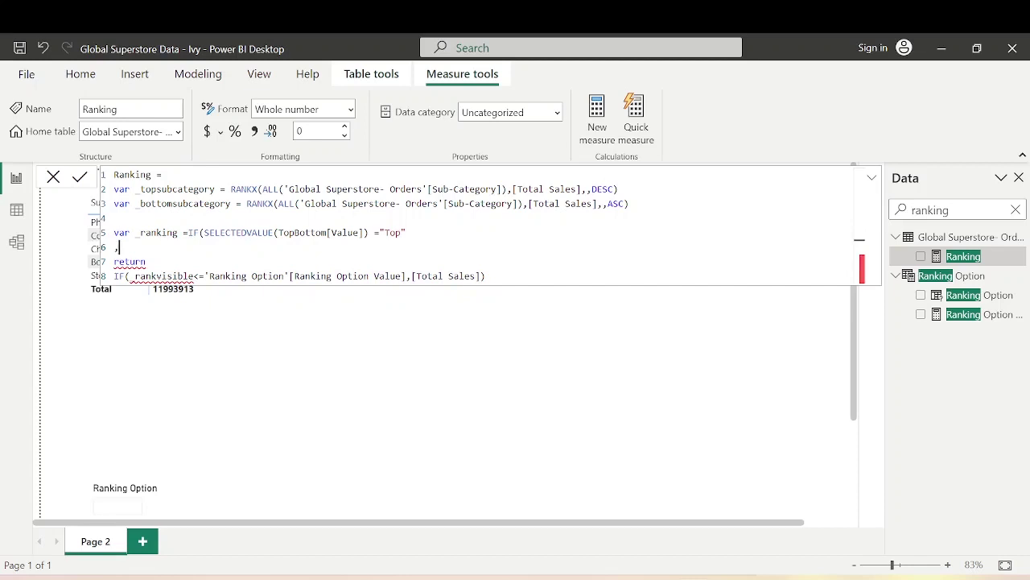
Return _topsubcategory when the _ranking condition is true and _bottomsubcategory when it is false, each on its own line
type("top")
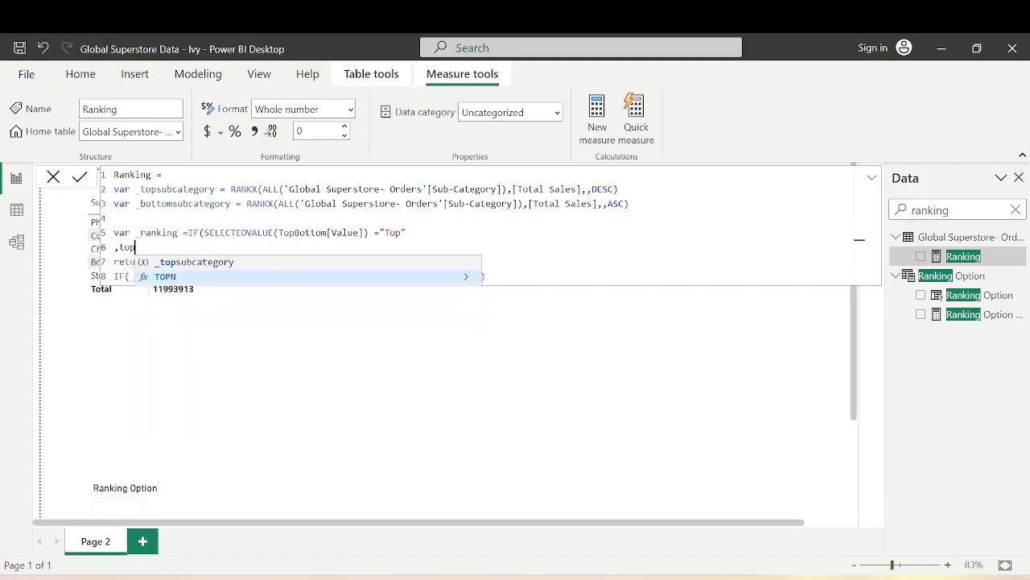
key("Up")
key("Tab")
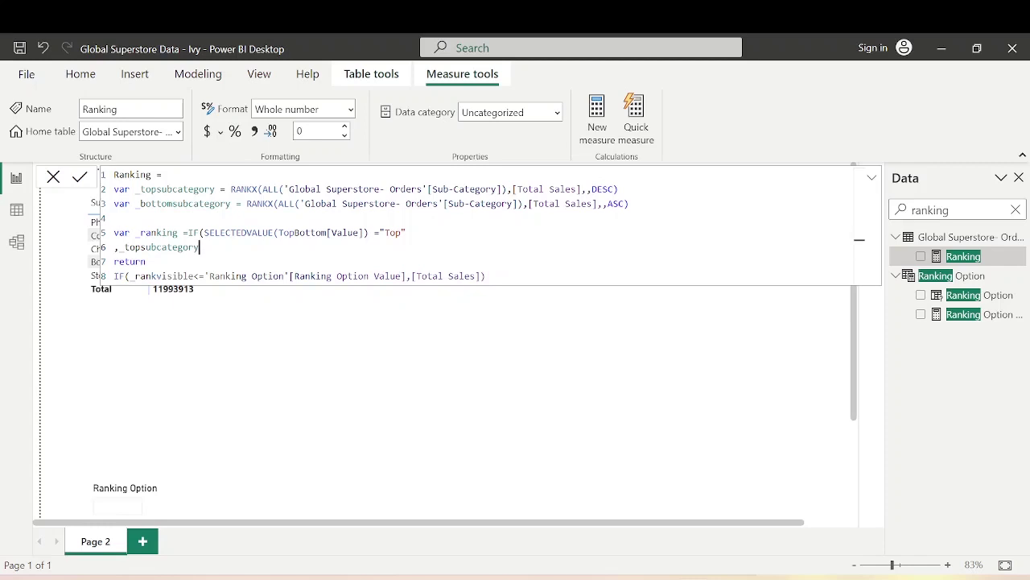
key("Return")
type(", ")
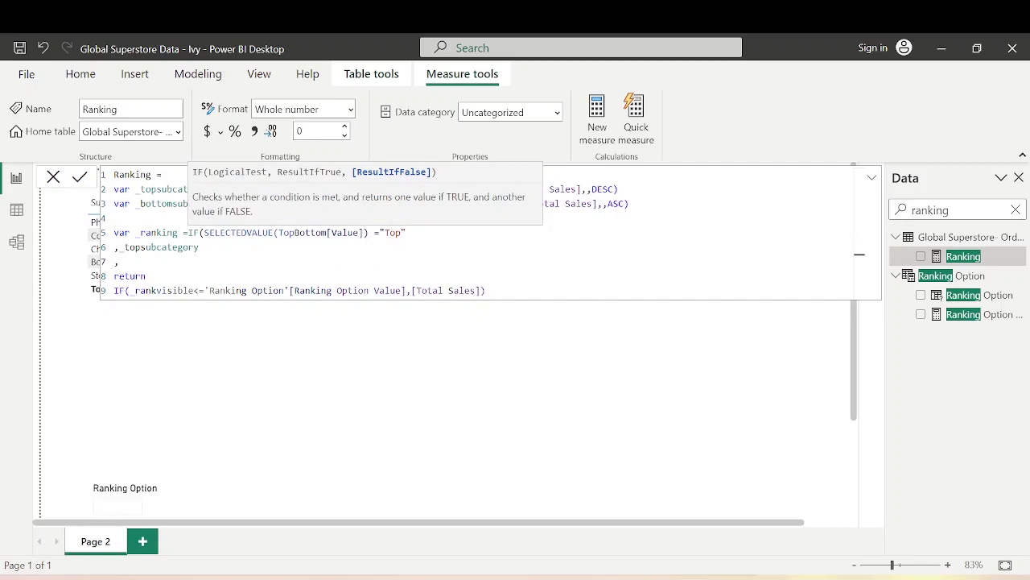
type("_bottomsubcategory")
Replace _rankvisible with _ranking in the IF expression after return
left_click(193, 290)
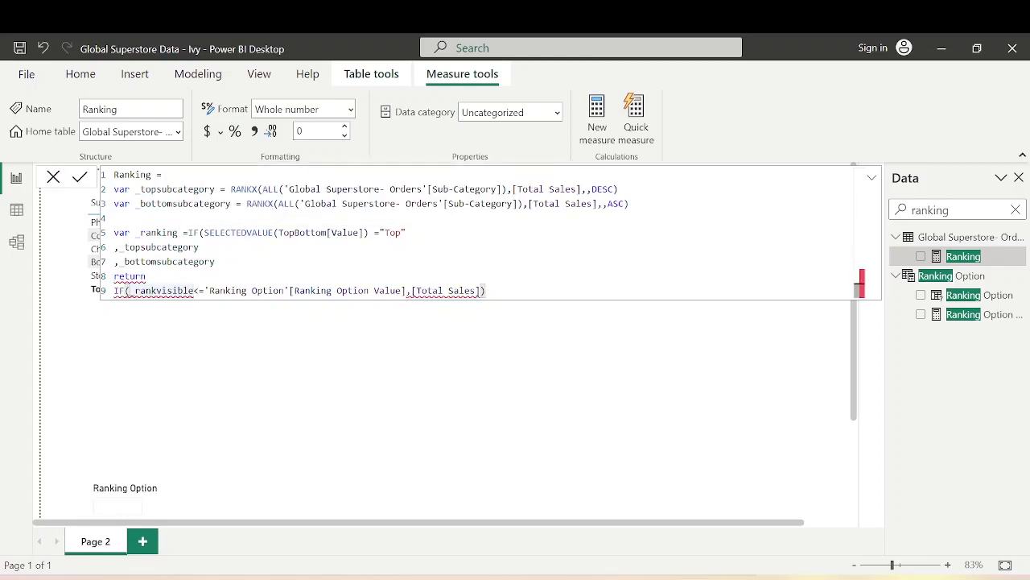
key("BackSpace")
key("BackSpace")
key("BackSpace")
key("BackSpace")
key("BackSpace")
key("BackSpace")
key("BackSpace")
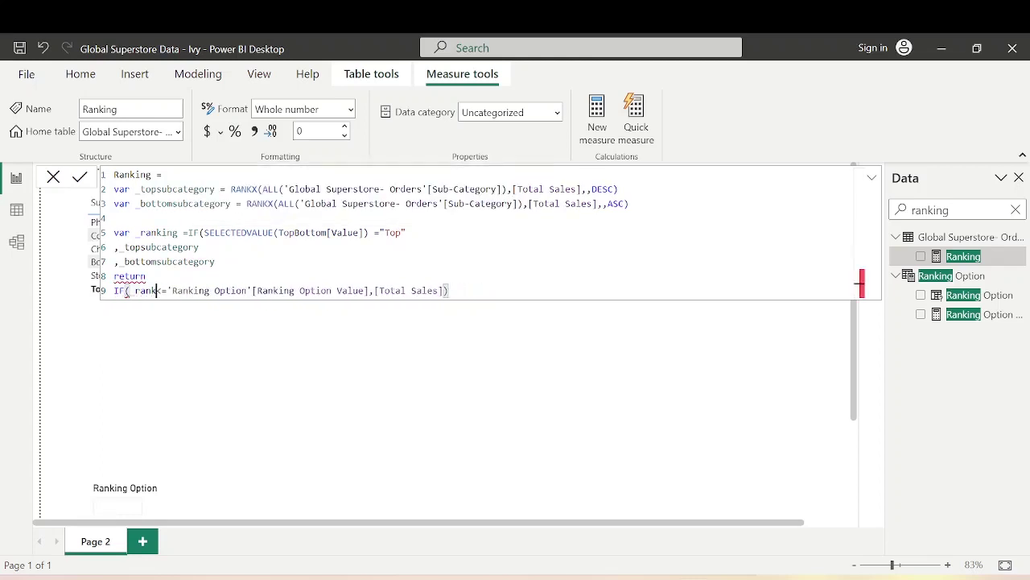
type("ing")
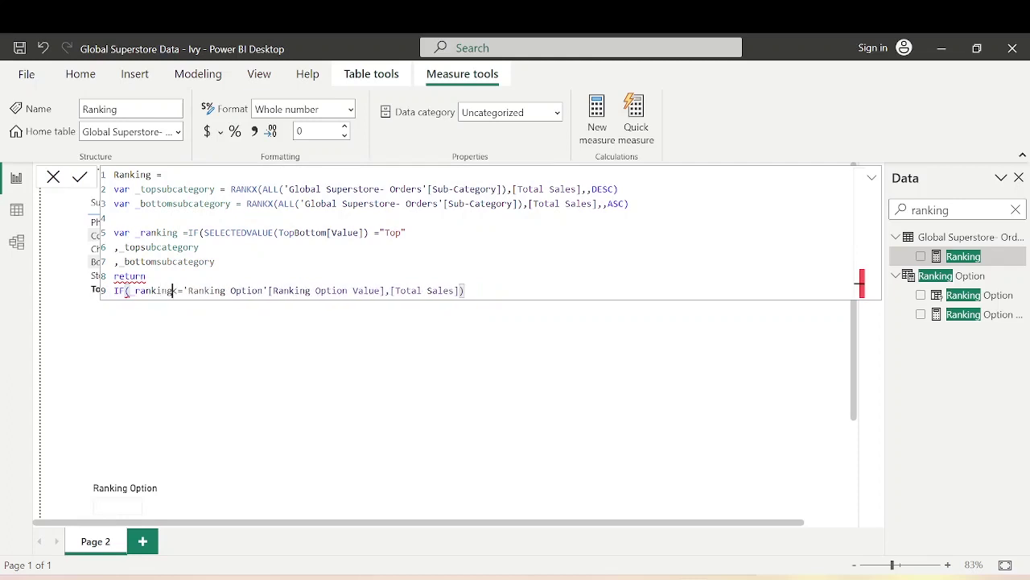
Add the closing parenthesis after _bottomsubcategory, commit the Ranking measure and close its formula editor
left_click(215, 262)
type(")")
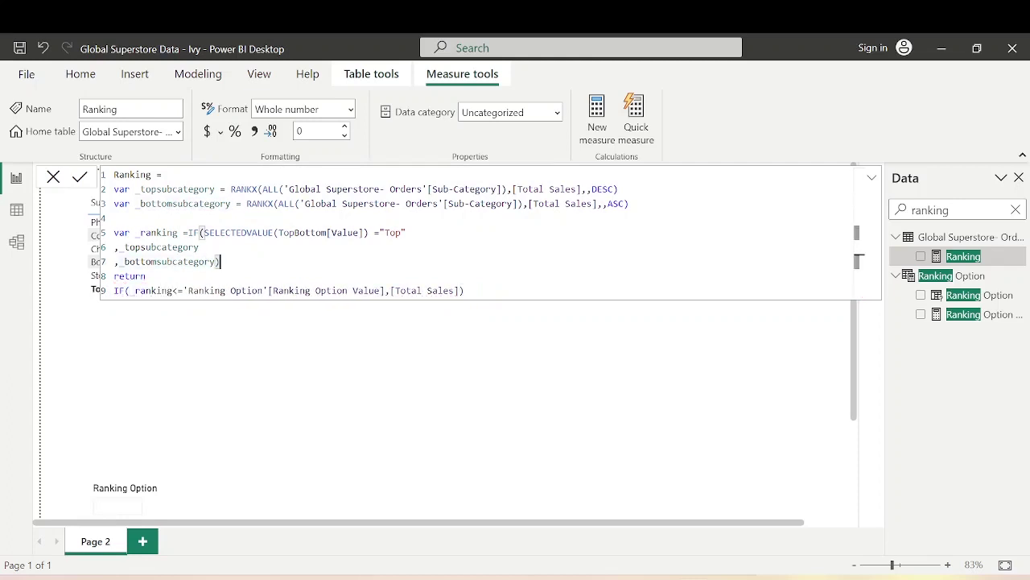
key("Return")
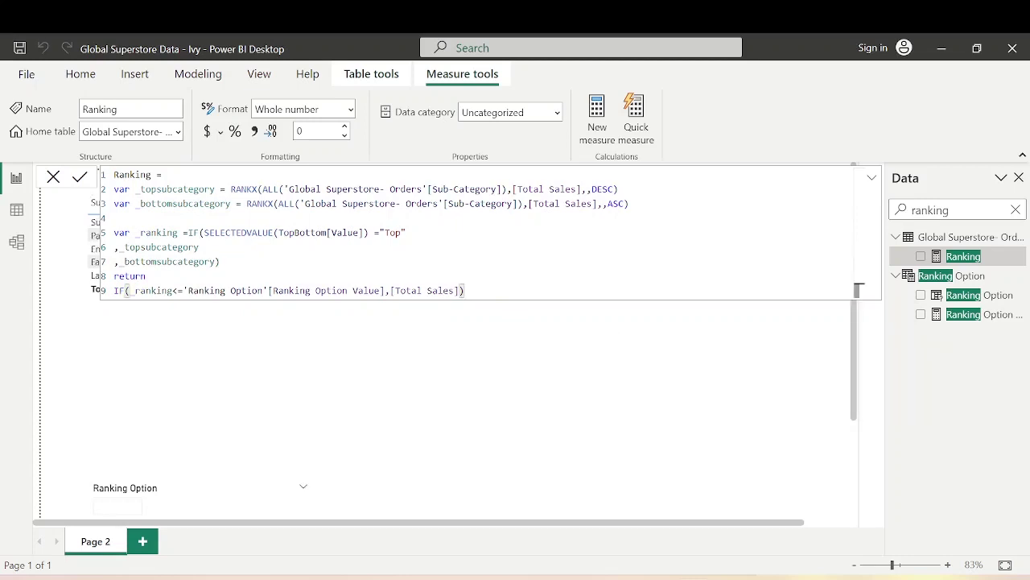
left_click(52, 177)
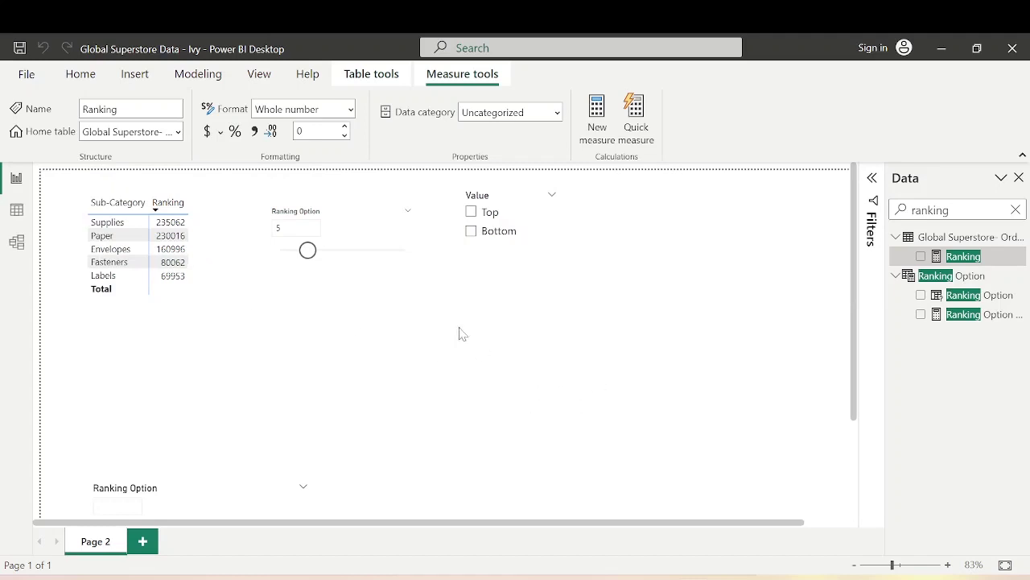
Test the matrix with the Value slicer set to Top and to Bottom, and clear the slicer selection
left_click(472, 212)
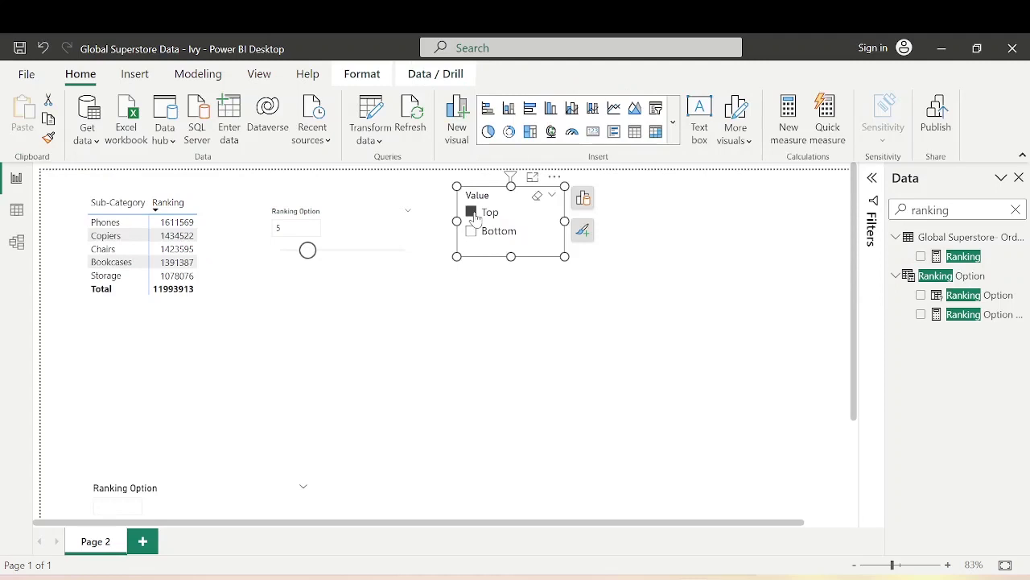
left_click(472, 232)
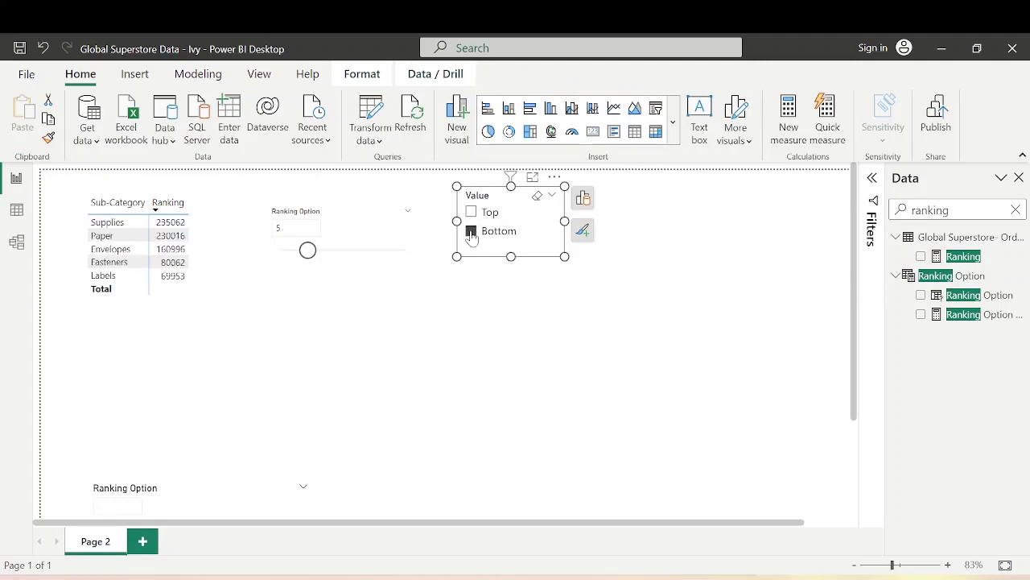
left_click(471, 232)
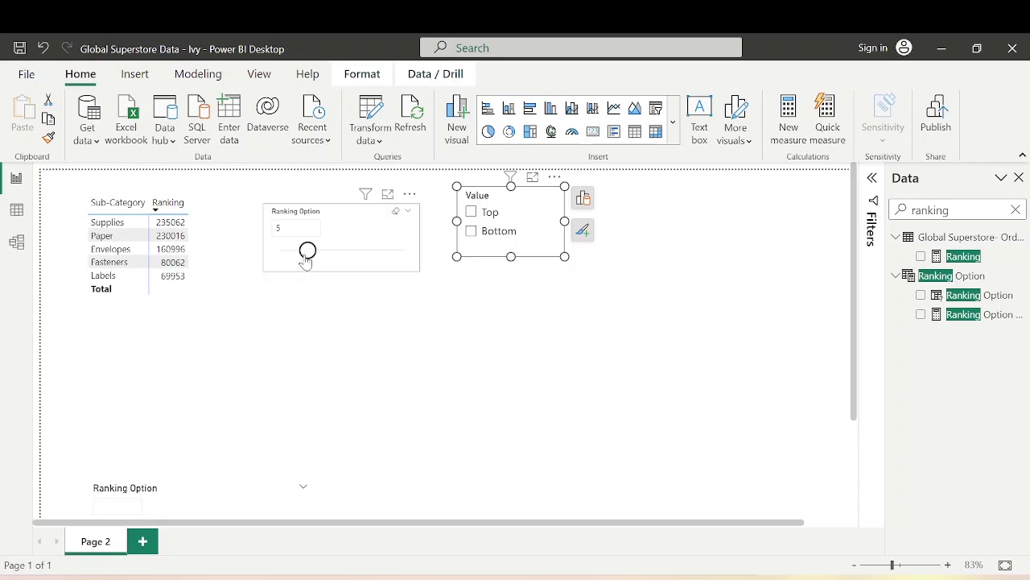
Set the Ranking Option slicer to 7, and check the matrix with Top and finally Bottom selected in the Value slicer
left_click_drag(306, 251, 320, 257)
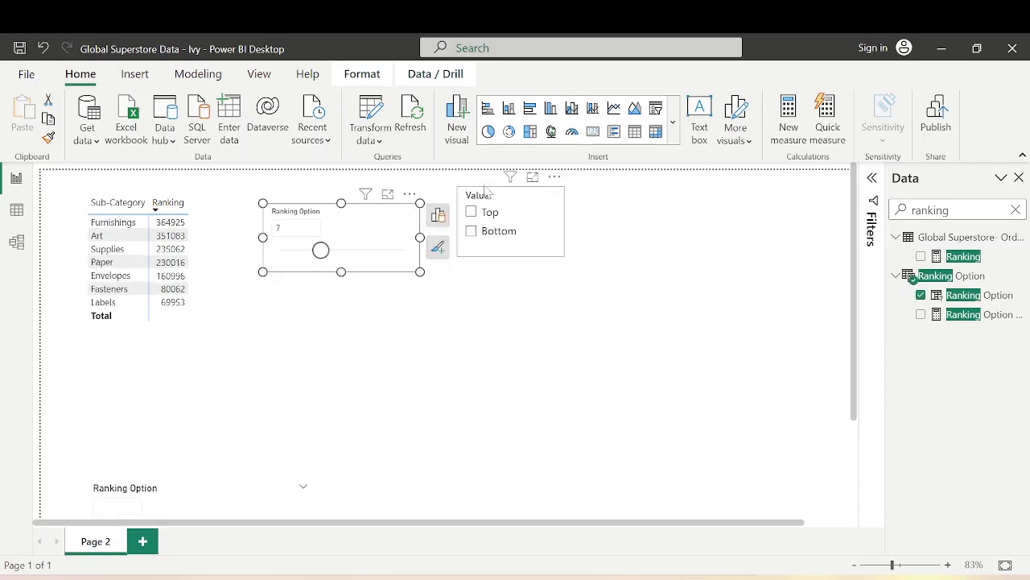
left_click(472, 212)
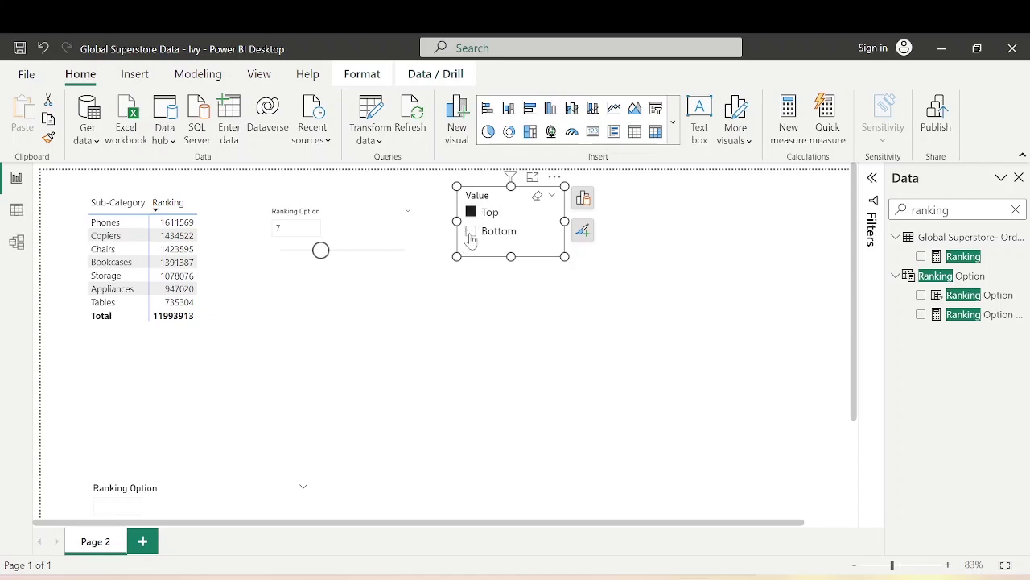
left_click(472, 233)
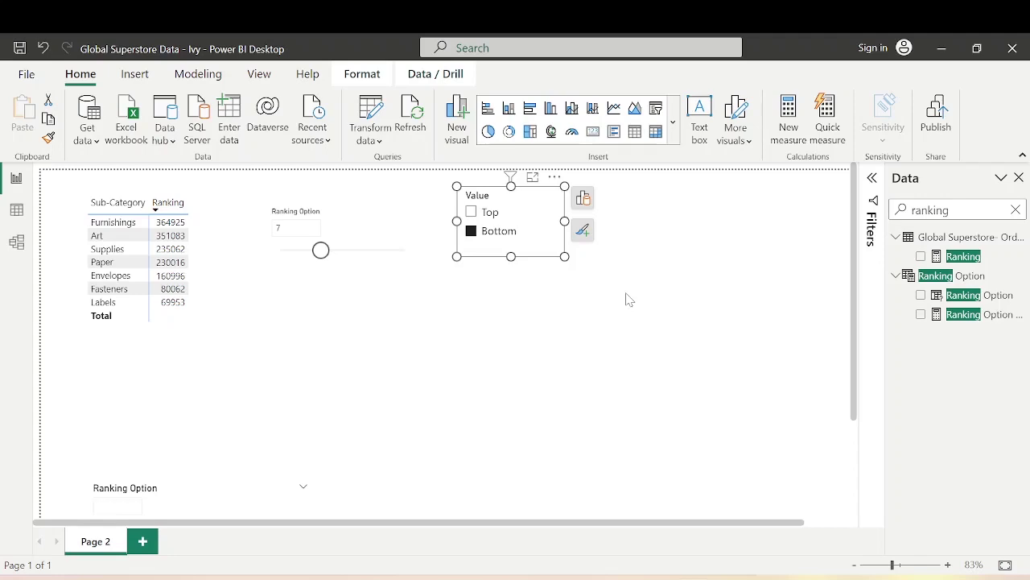
key("alt+Tab")
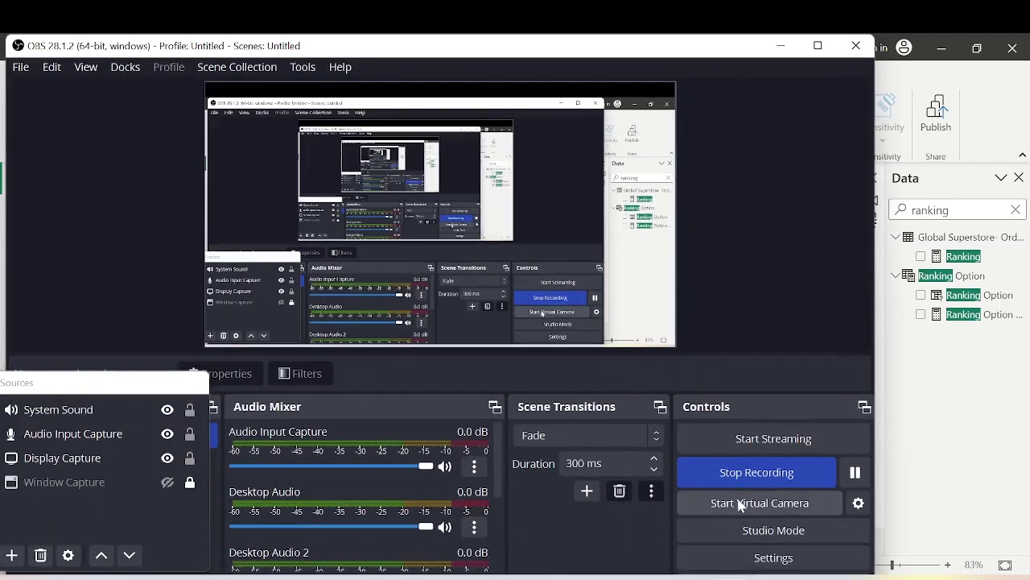